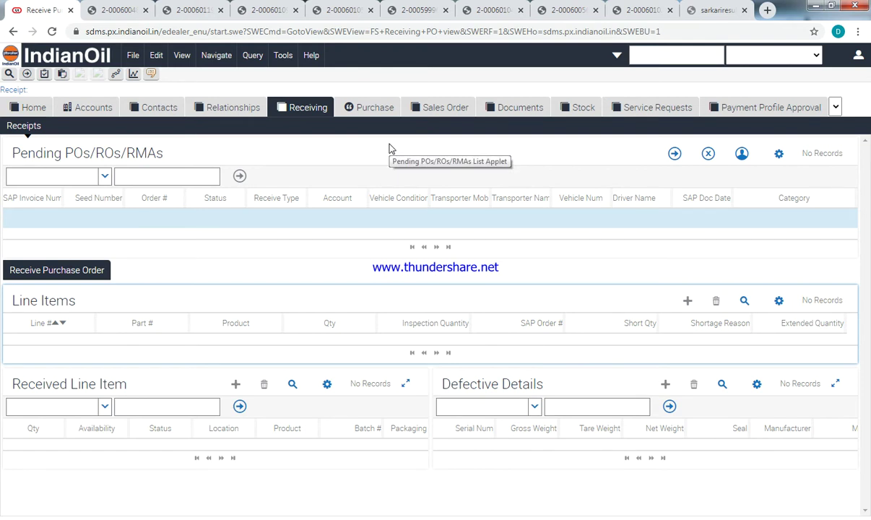
- Open the purchase requisition list and show only My Purchase Requisition
click(357, 107)
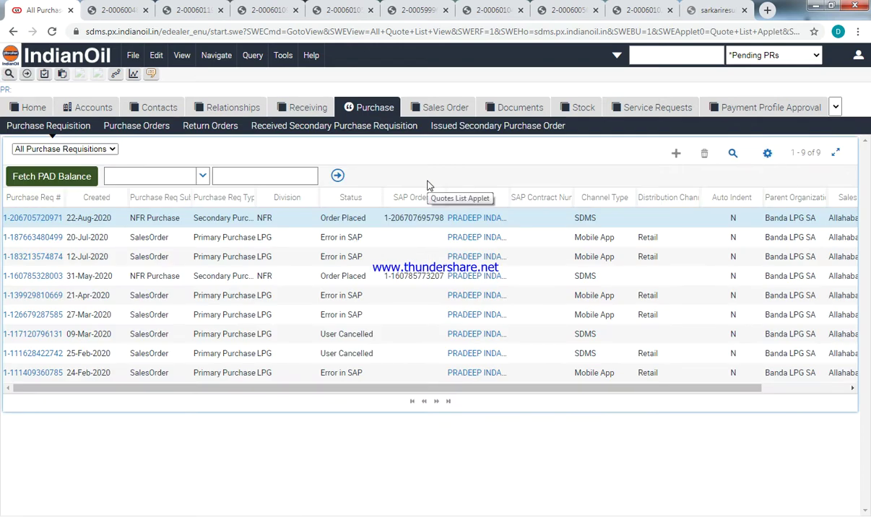
click(347, 109)
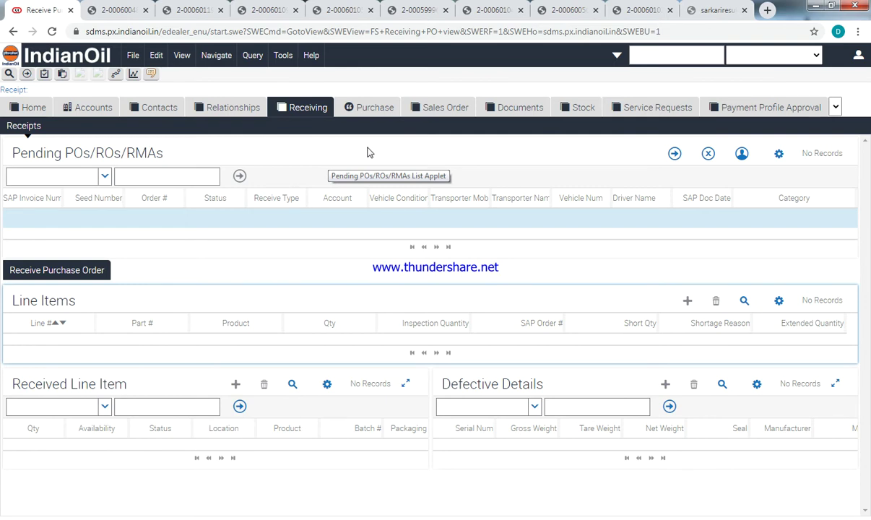
click(372, 107)
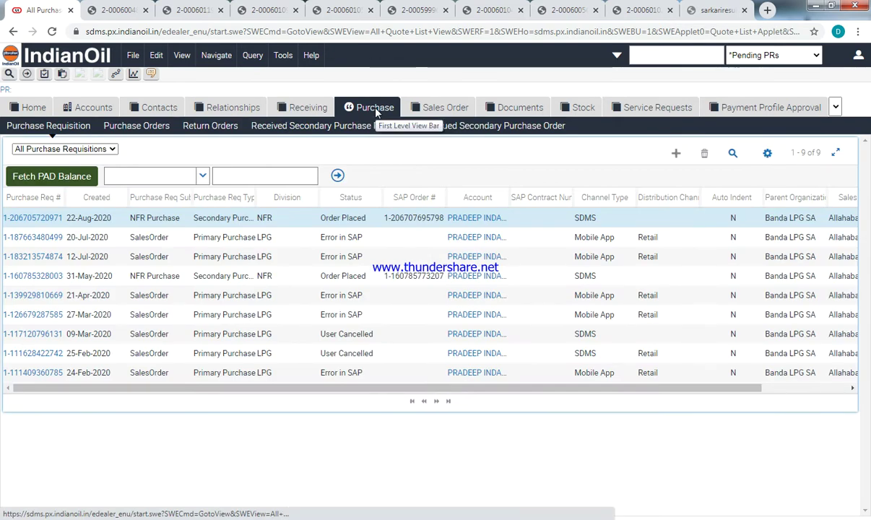
click(75, 149)
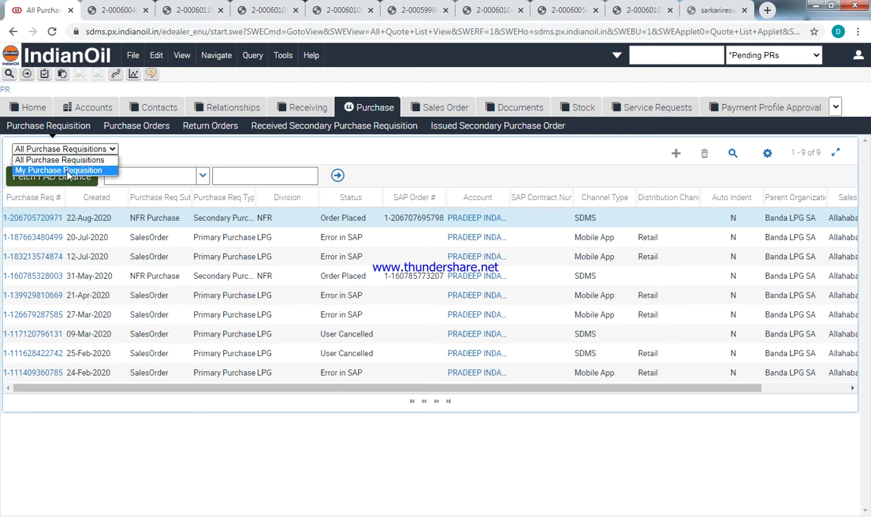
click(68, 171)
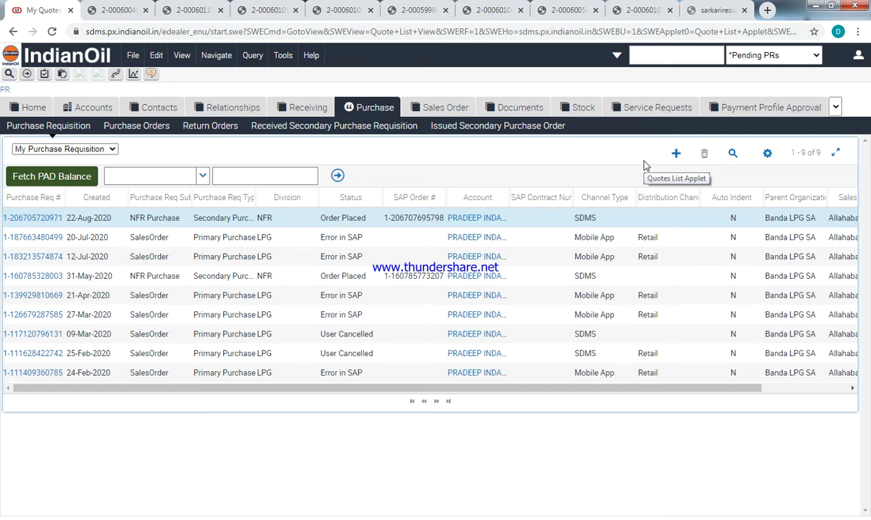
- Create a new purchase requisition with the requisition type Secondary Purchase
click(676, 153)
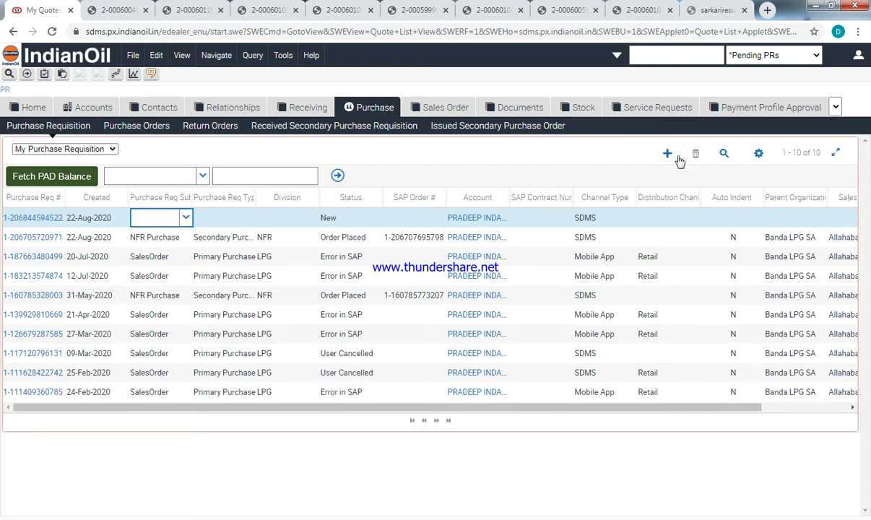
click(189, 219)
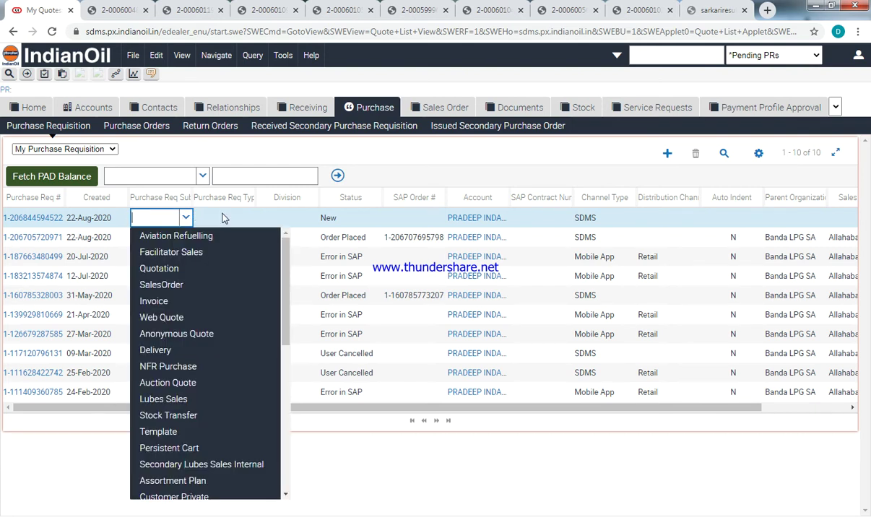
click(222, 218)
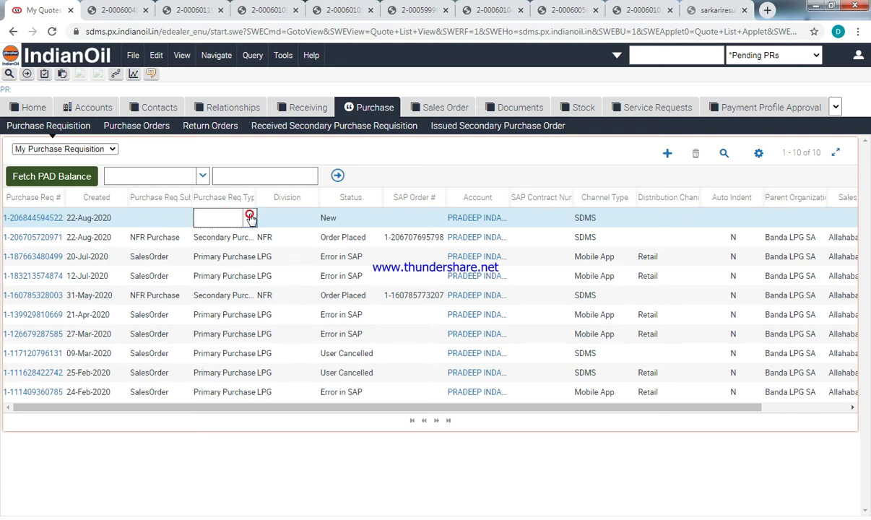
click(249, 218)
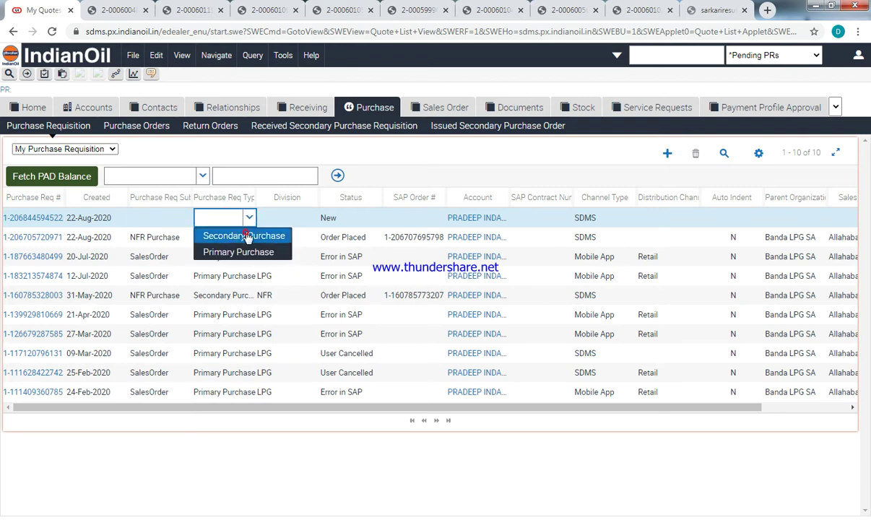
click(246, 236)
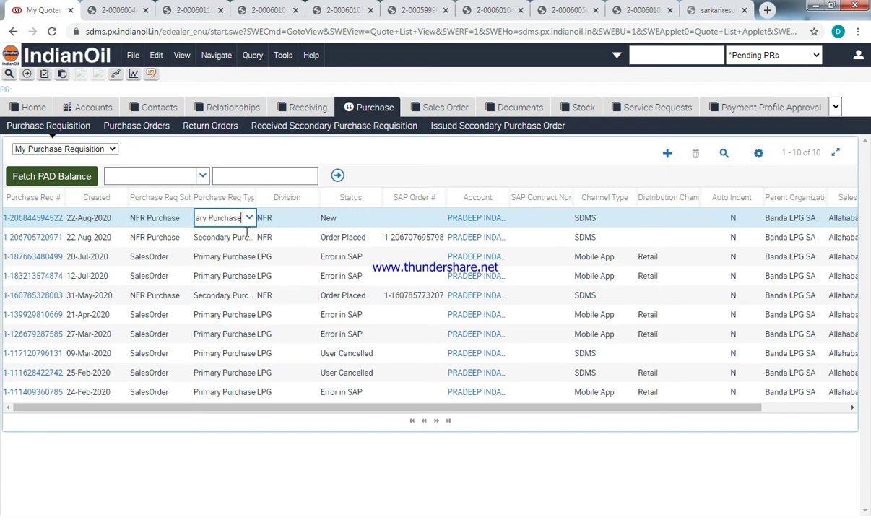
- Open the new requisition's details and set its supplier account to DEFAULT STOCKIST
click(42, 218)
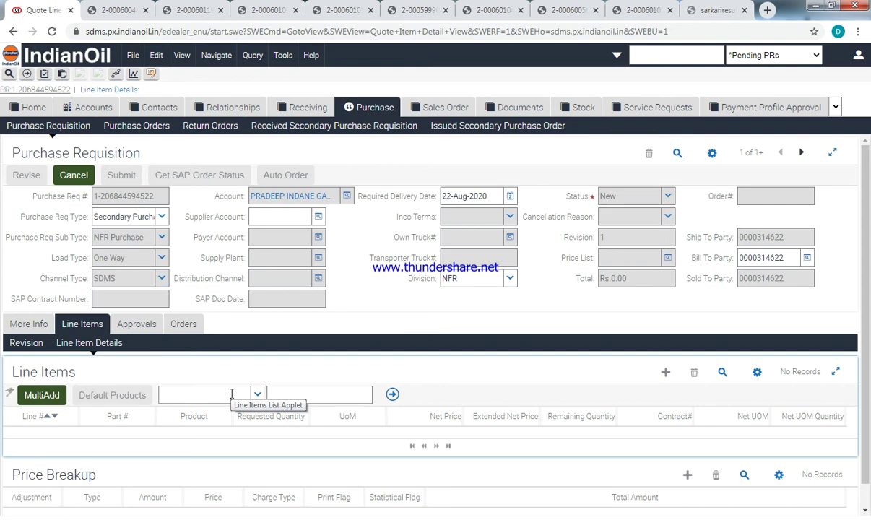
click(319, 219)
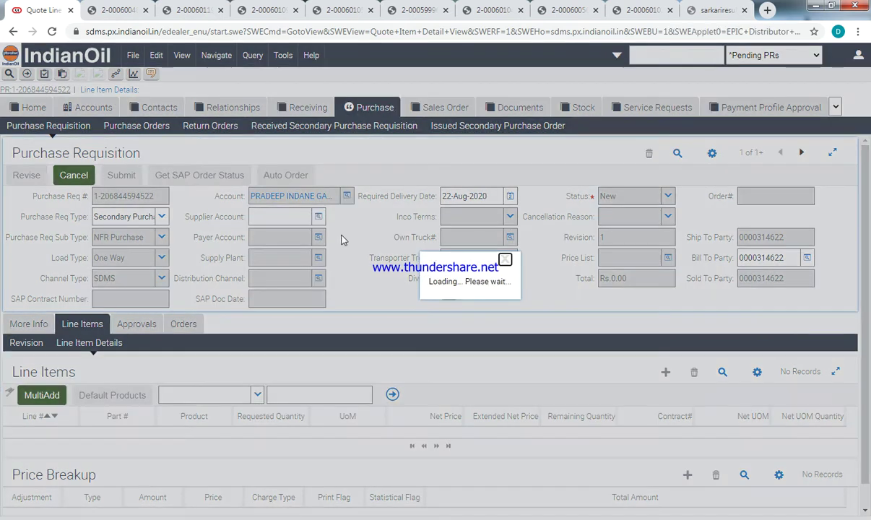
drag(307, 177, 348, 365)
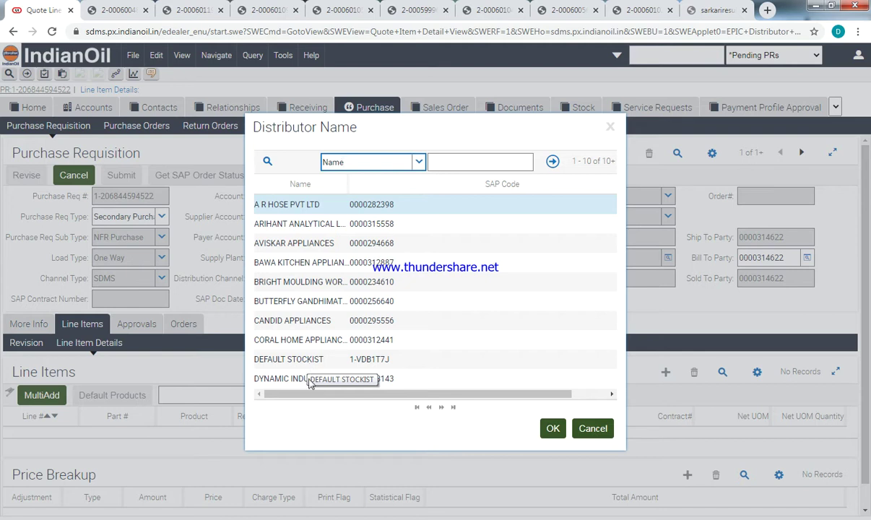
click(288, 359)
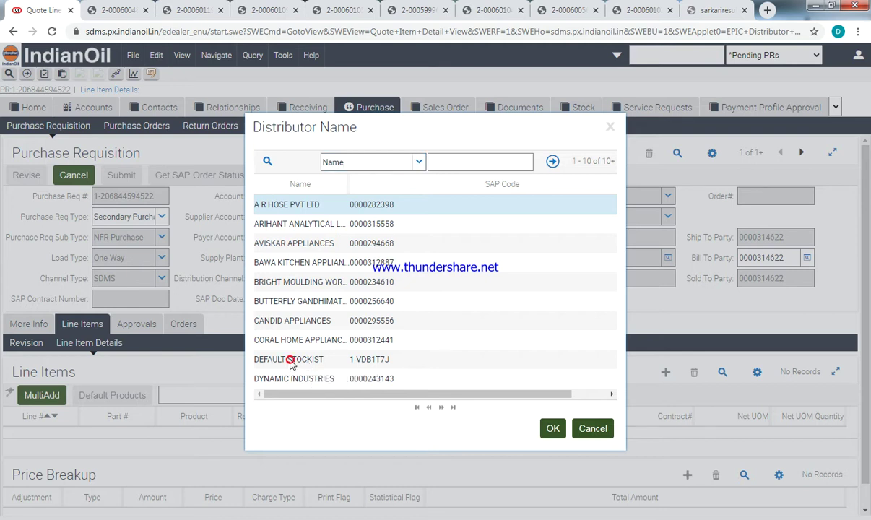
click(552, 428)
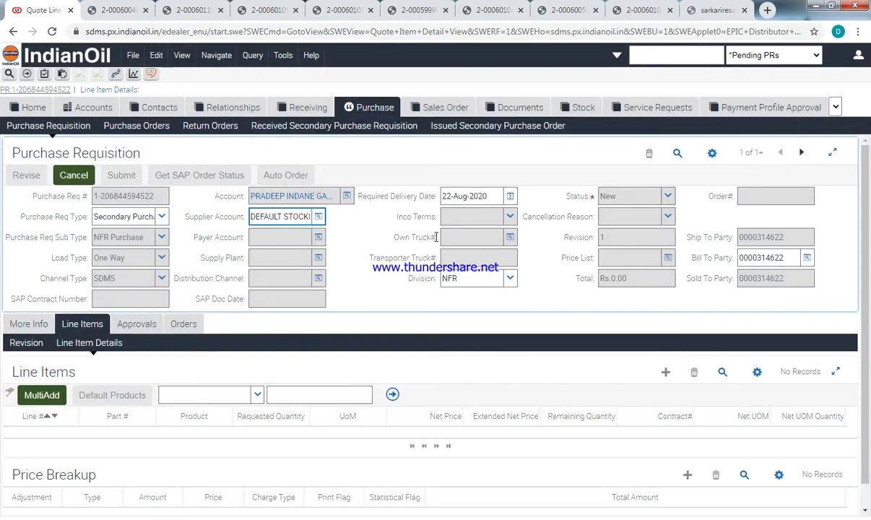
- Add only the SURAKSHA LPG-Hose product (SHHS02) to the requisition's line items, leaving out the Golden Surya stove
scroll(71, 389, down, 1)
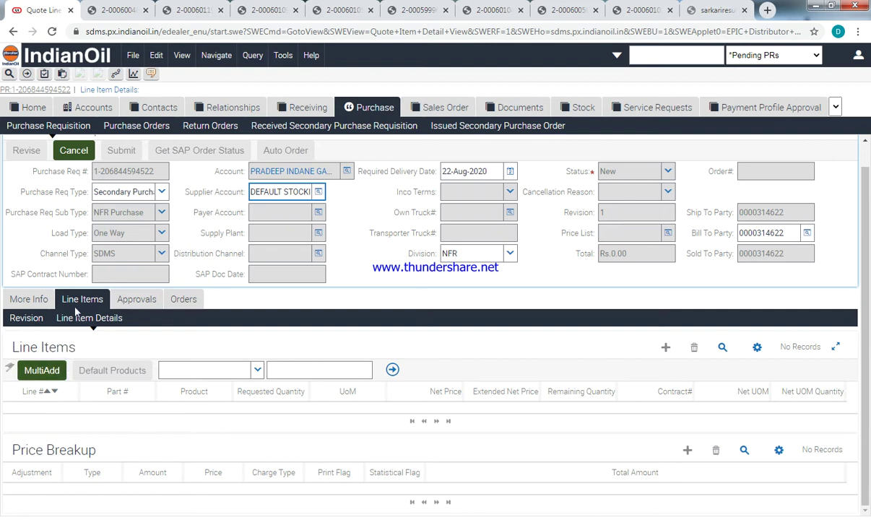
click(43, 370)
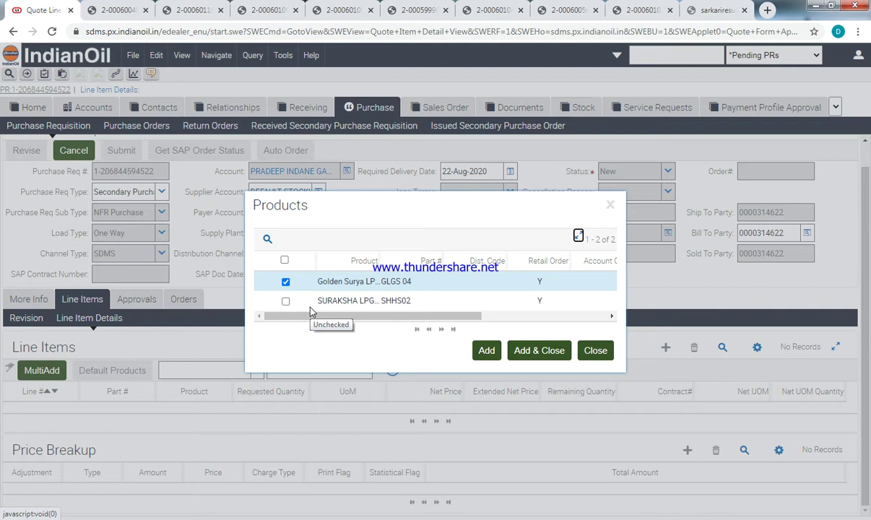
mouse_move(382, 261)
mouse_down()
mouse_move(432, 263)
mouse_move(398, 323)
mouse_up()
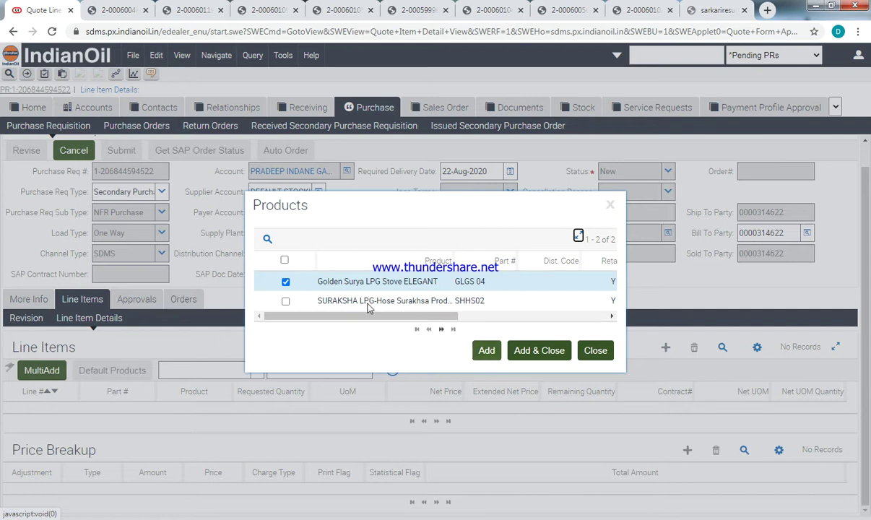
click(285, 300)
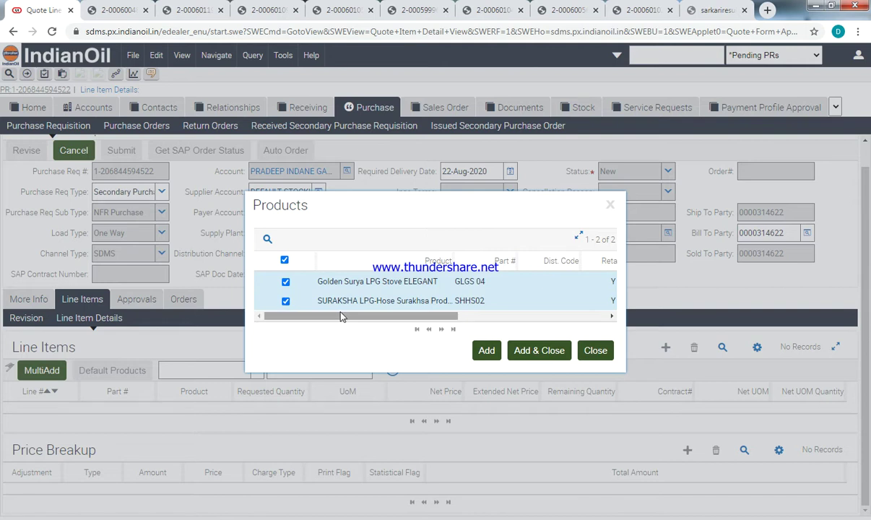
click(287, 282)
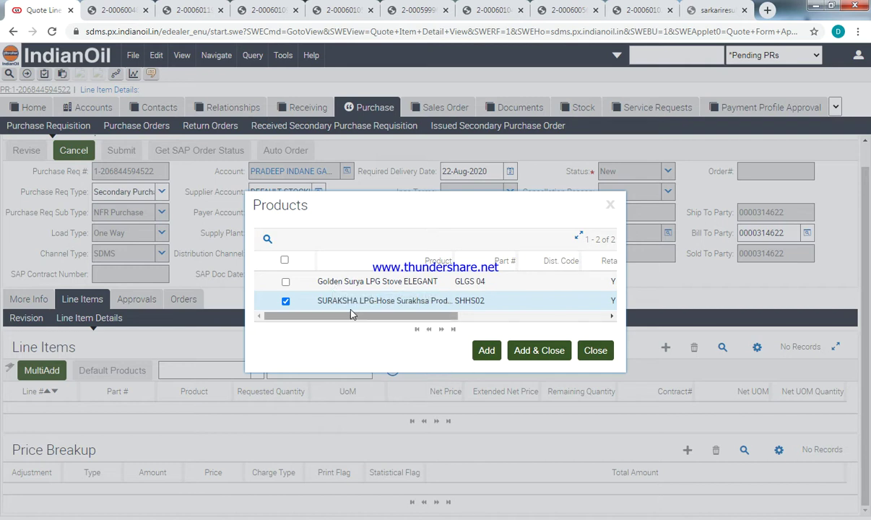
click(541, 351)
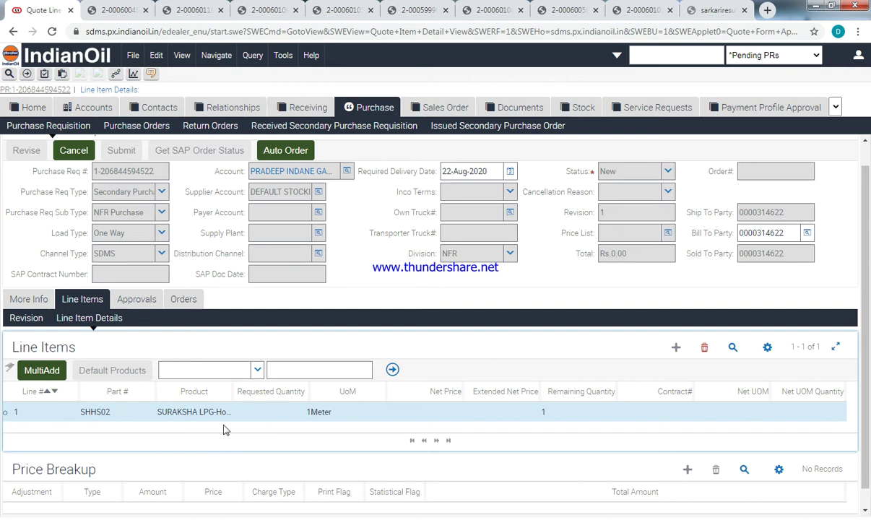
- Set the SURAKSHA hose line's requested quantity to 10 and convert the requisition into a purchase order with Auto Order
click(281, 413)
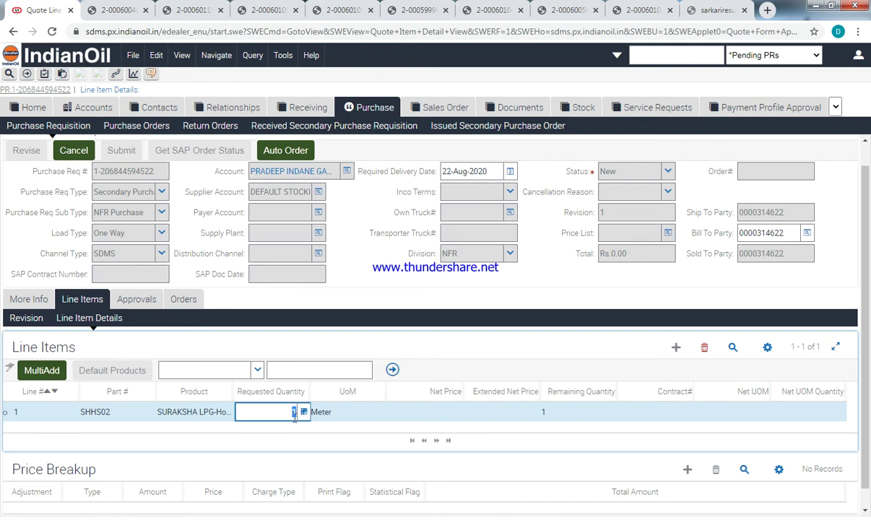
key(BackSpace)
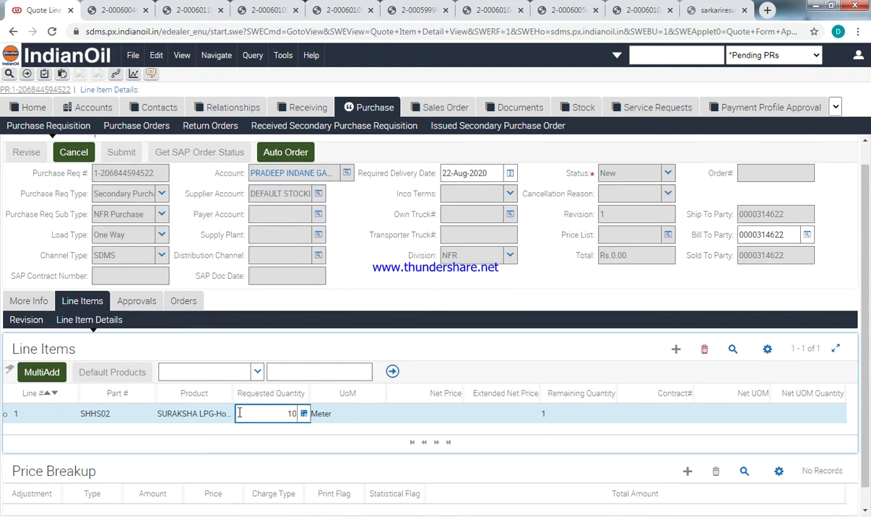
scroll(239, 413, up, 1)
scroll(239, 413, down, 1)
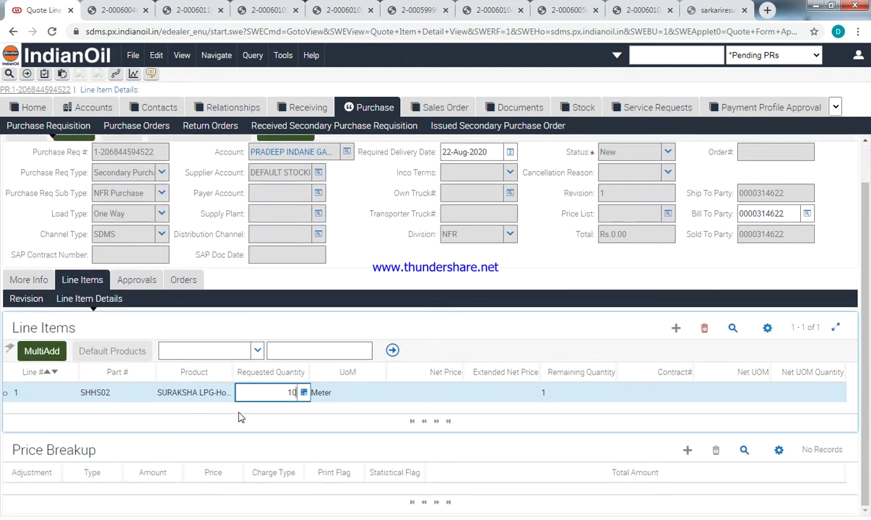
click(239, 414)
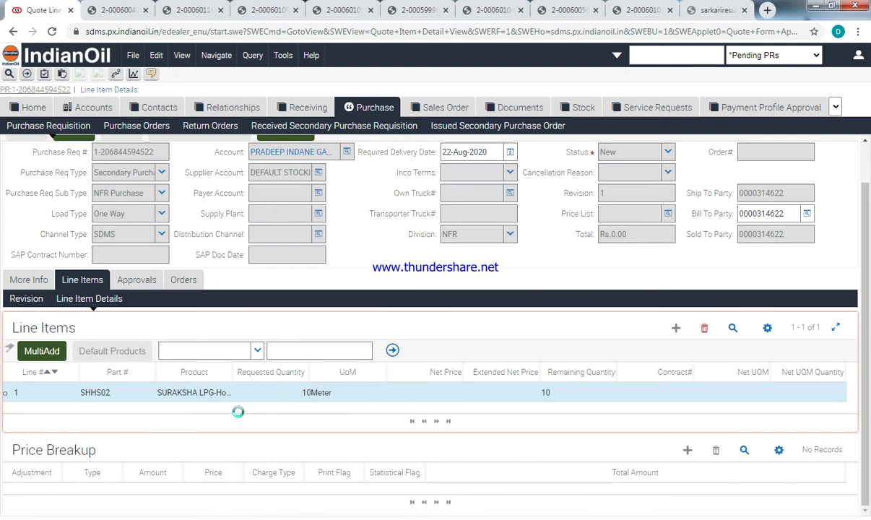
click(265, 390)
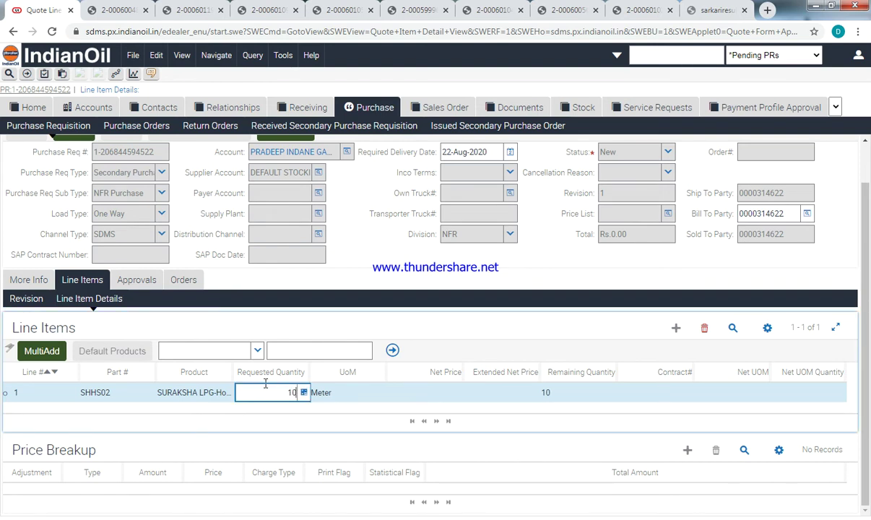
scroll(265, 384, up, 2)
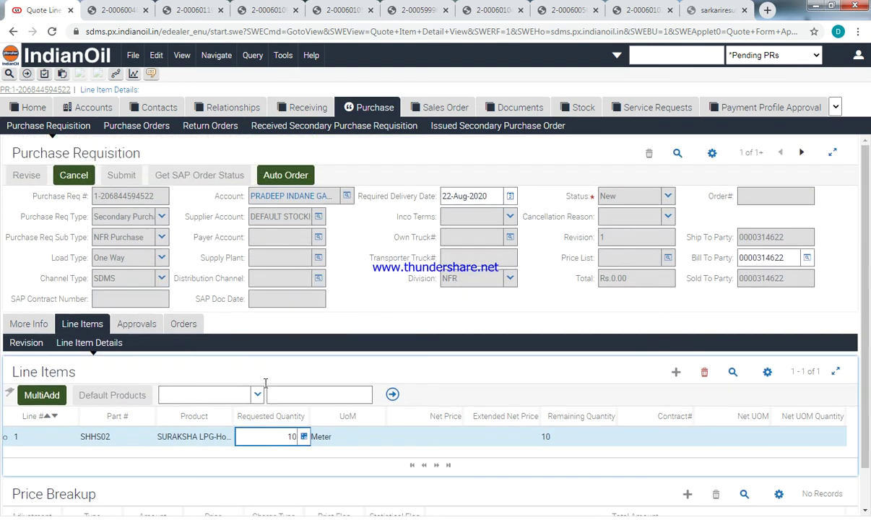
click(308, 176)
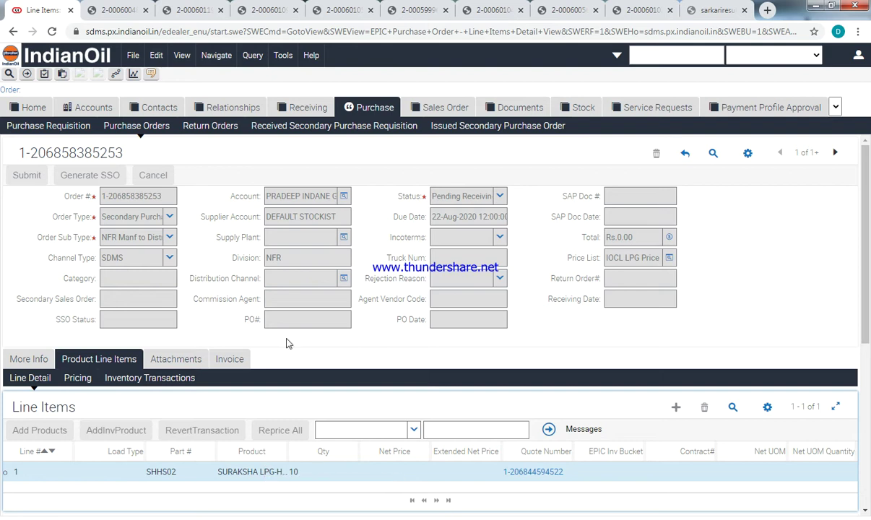
- Query the pending purchase orders for receiving and enter the order's own number as its Seed Number
click(306, 107)
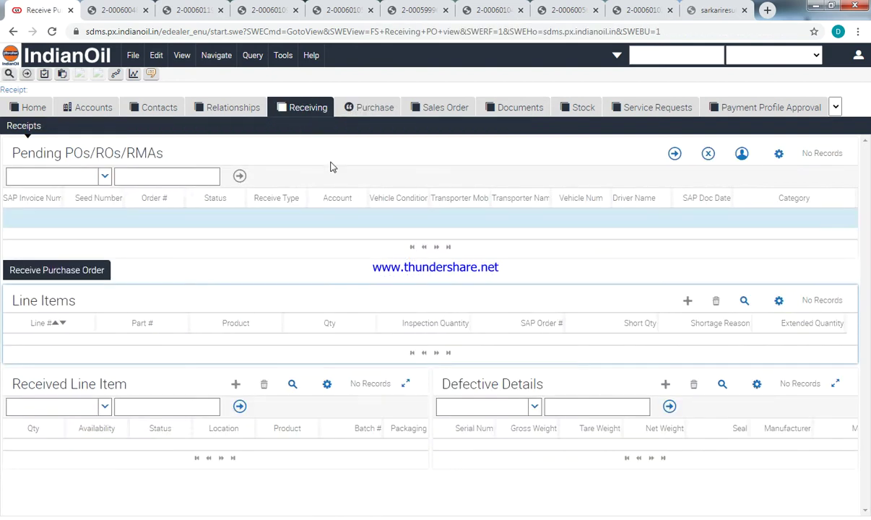
click(675, 154)
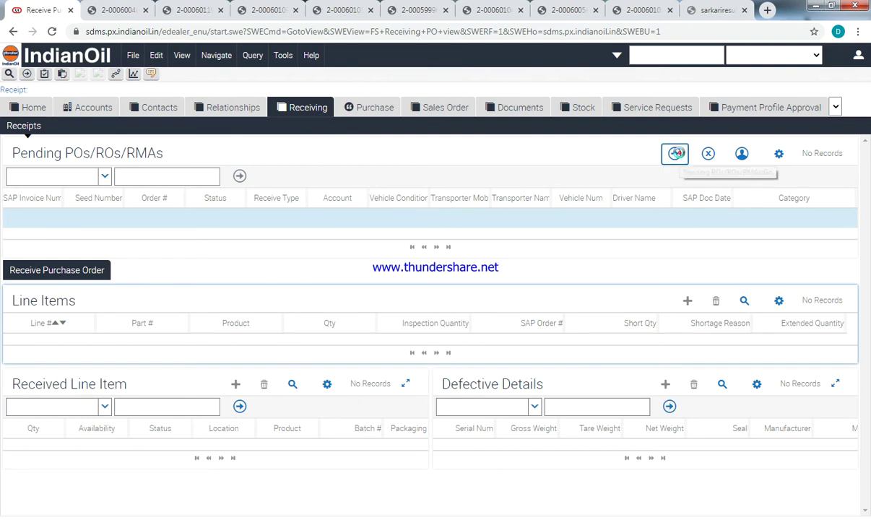
click(85, 217)
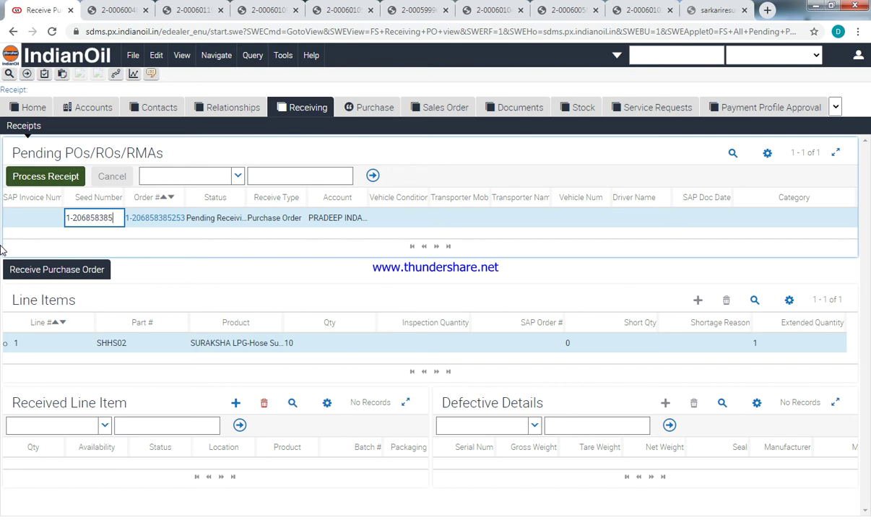
text(53)
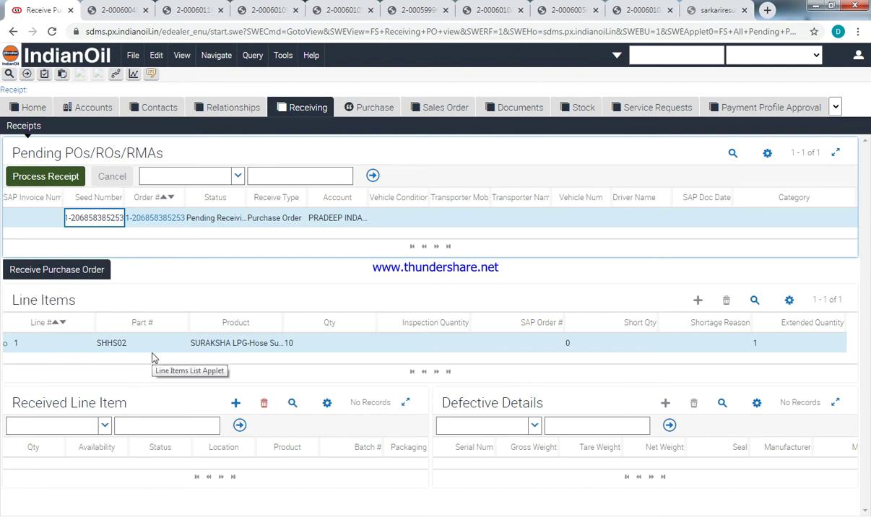
- Add a received line item of quantity 10 with Good availability and NFR On-Hand status, and process the receipt
click(235, 406)
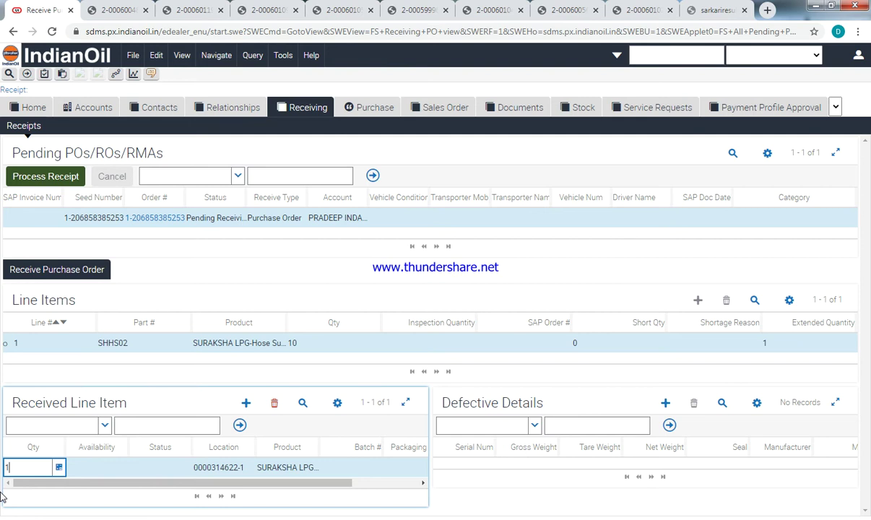
click(116, 466)
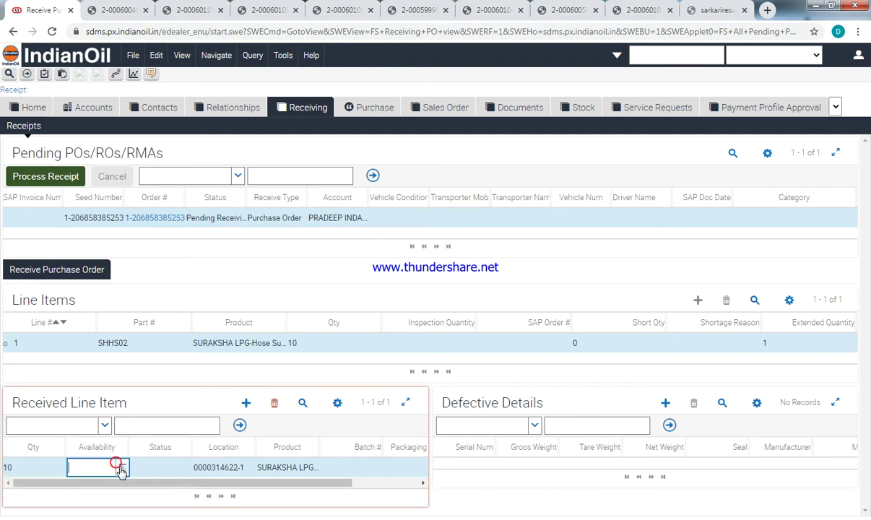
click(126, 466)
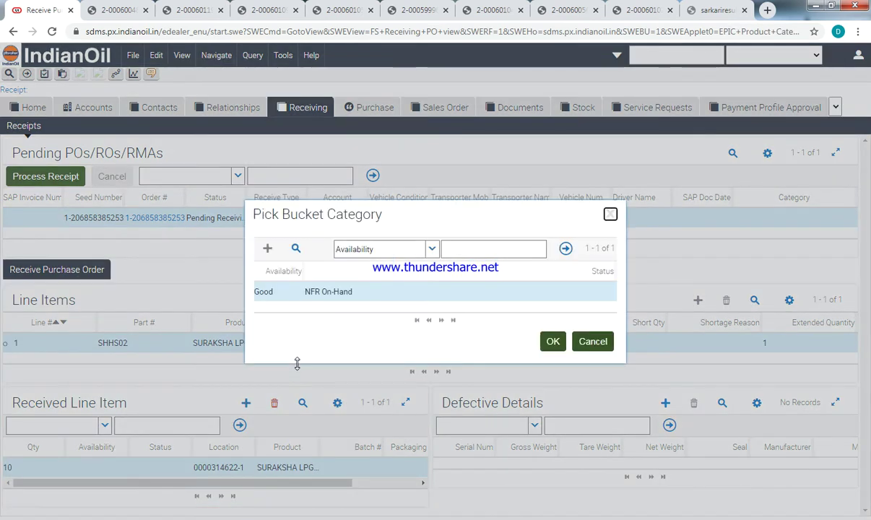
click(553, 341)
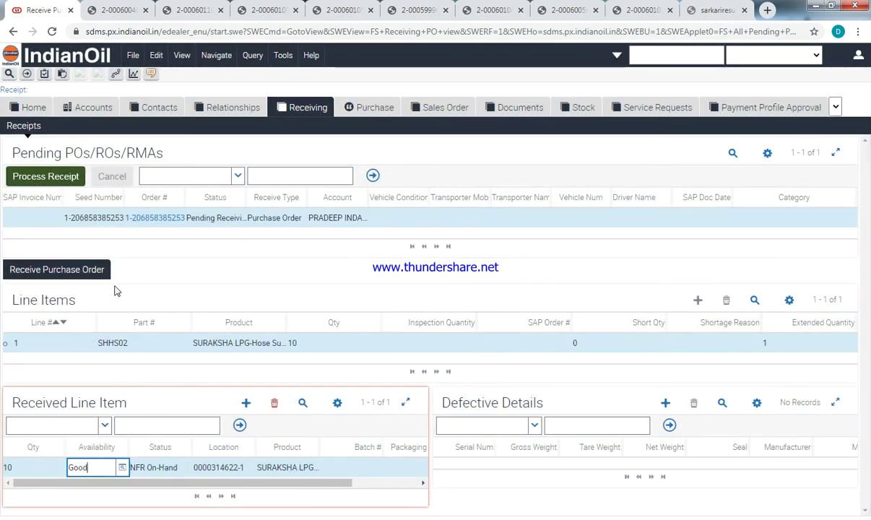
click(43, 177)
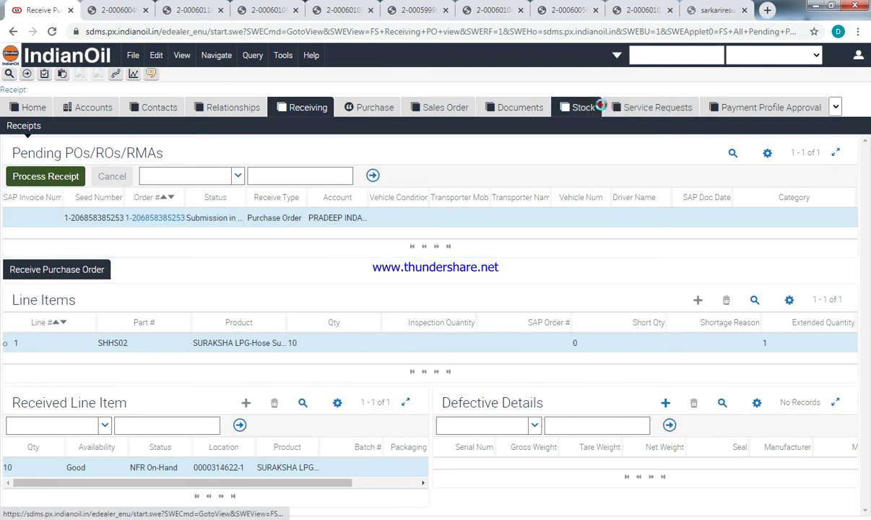
- Open the warehouse's stock record and check the inventory level of the SURAKSHA LPG-Hose (SHHS02)
click(600, 106)
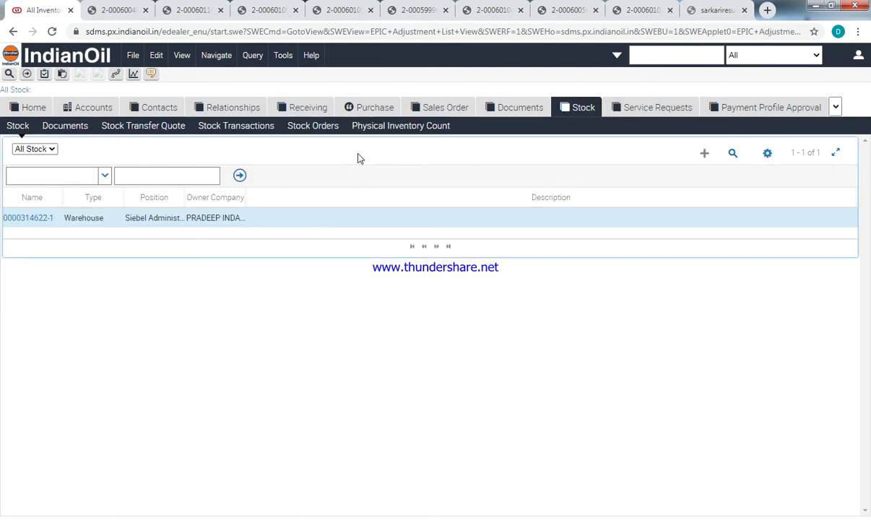
click(27, 216)
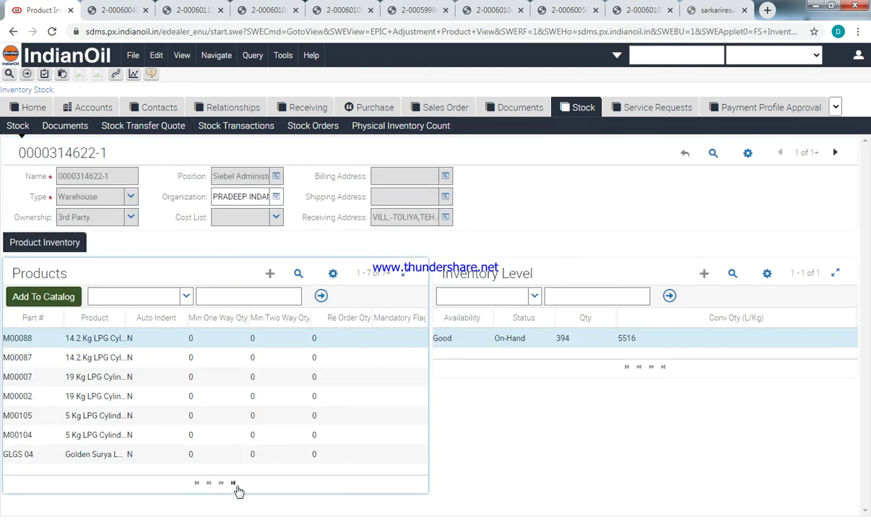
click(234, 483)
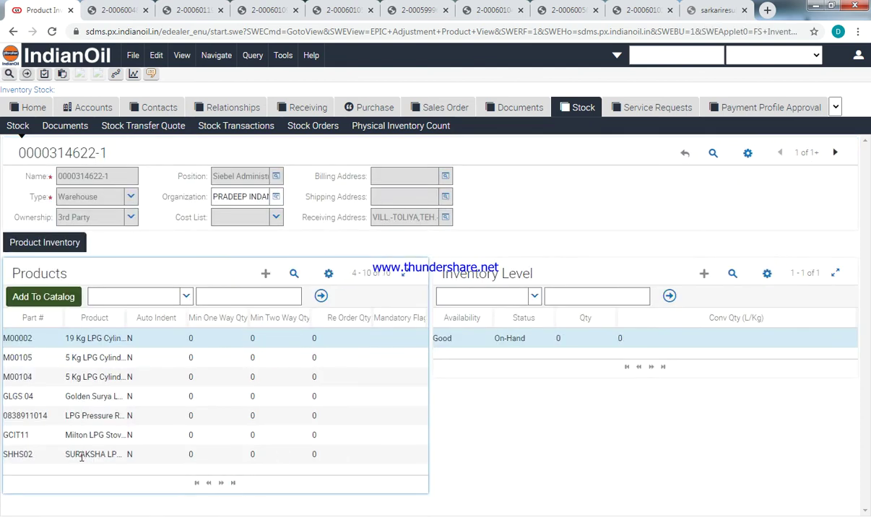
click(81, 457)
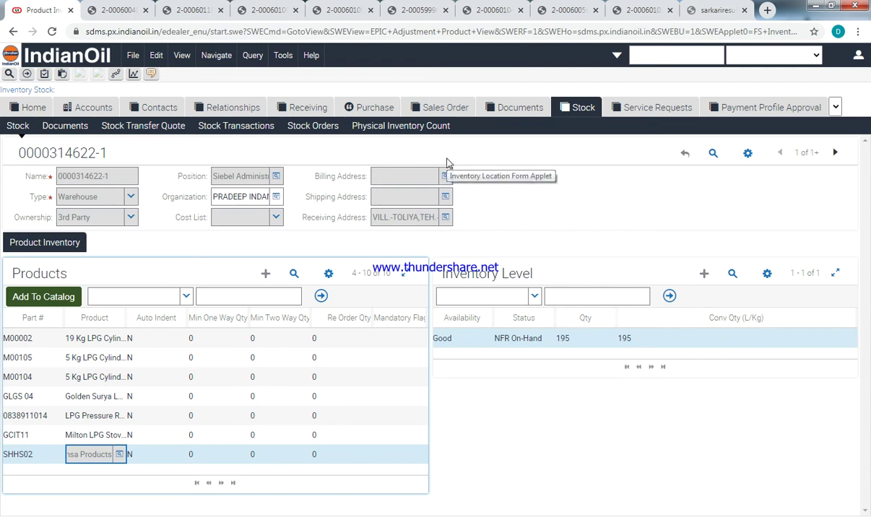
- Open the distributor's partner relationship record and display its Products Portfolio
click(836, 107)
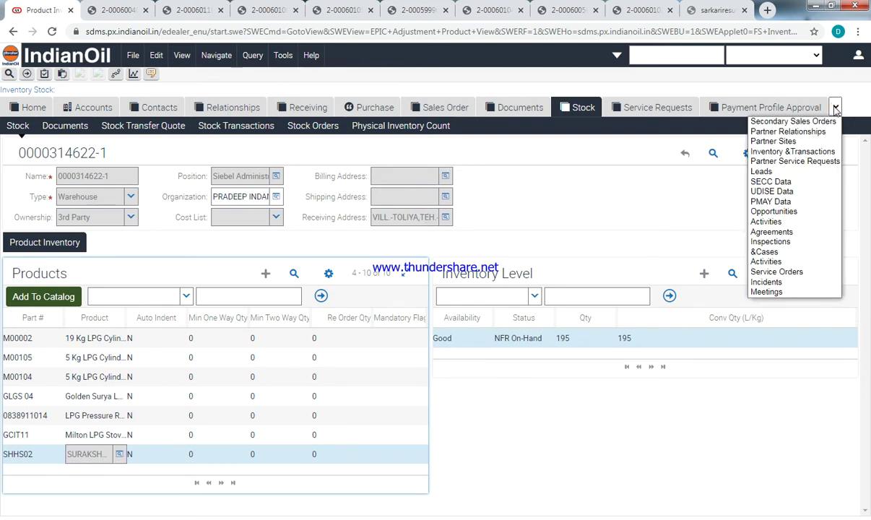
click(810, 134)
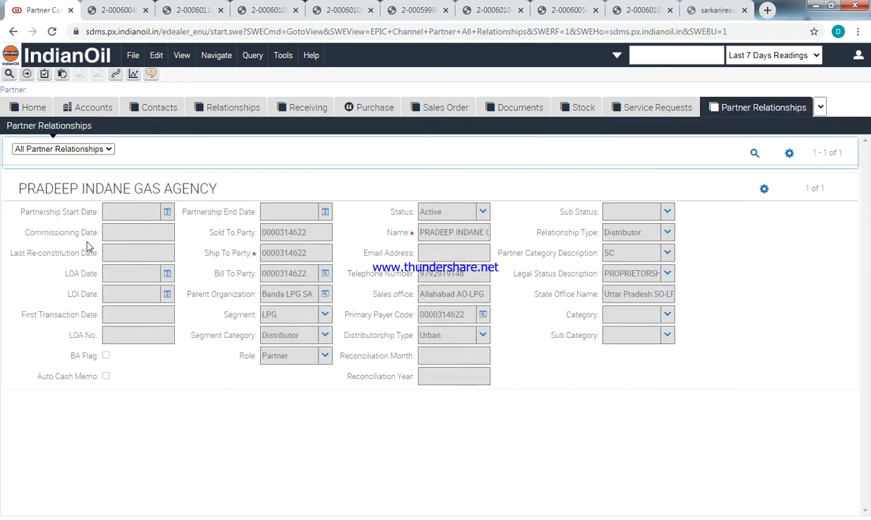
click(26, 195)
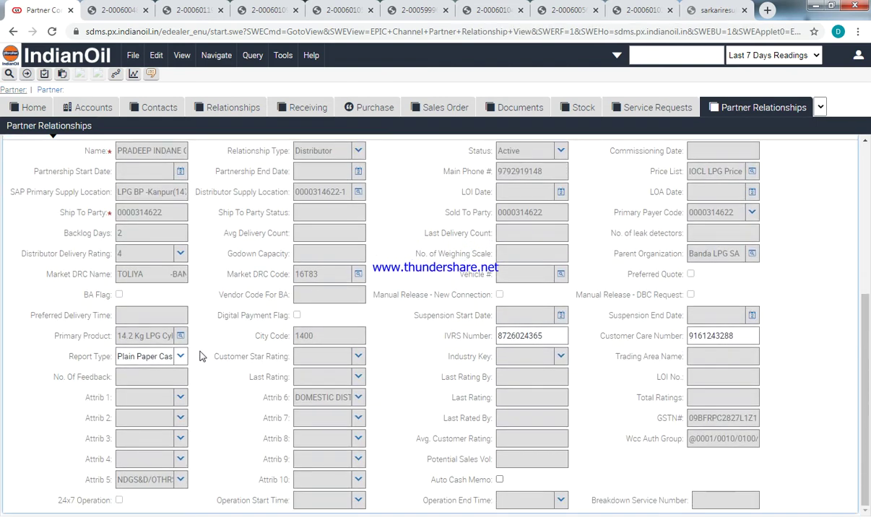
scroll(200, 354, up, 4)
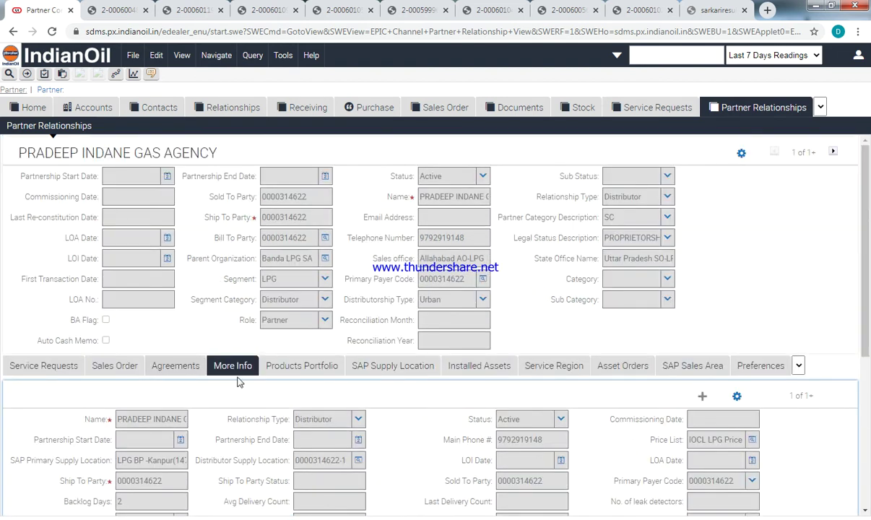
click(302, 367)
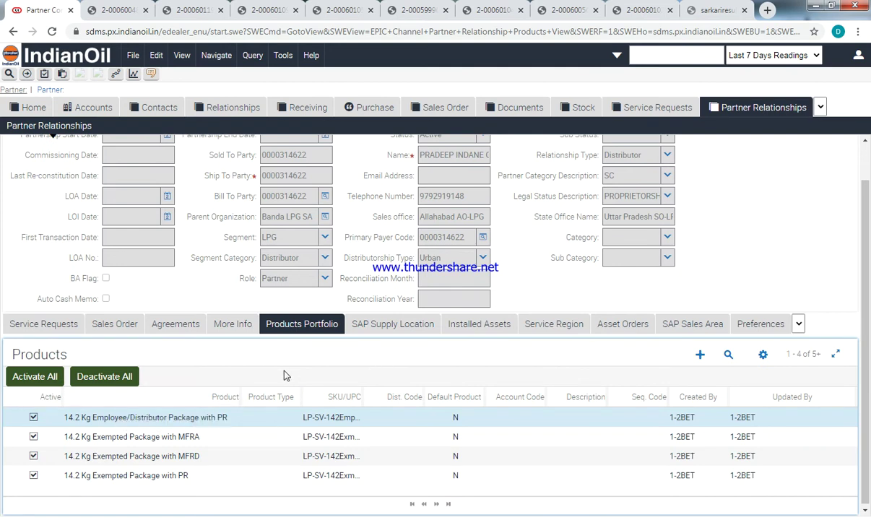
click(700, 355)
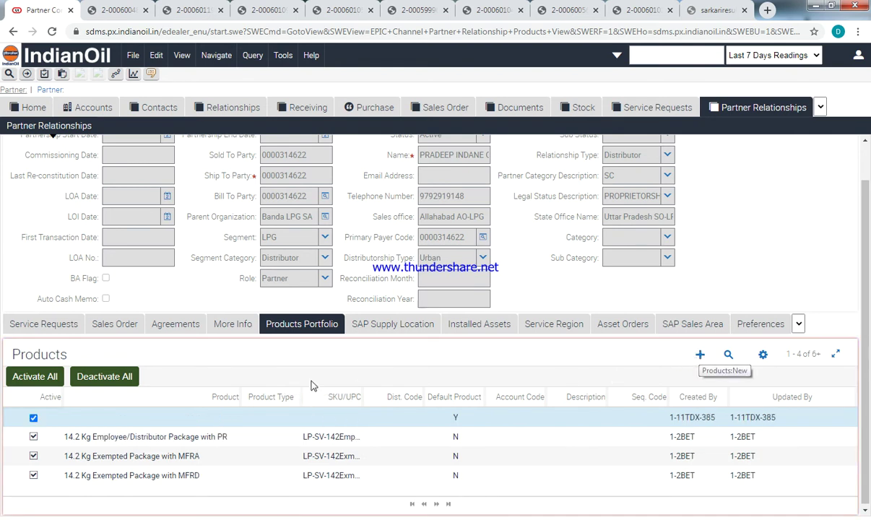
click(700, 357)
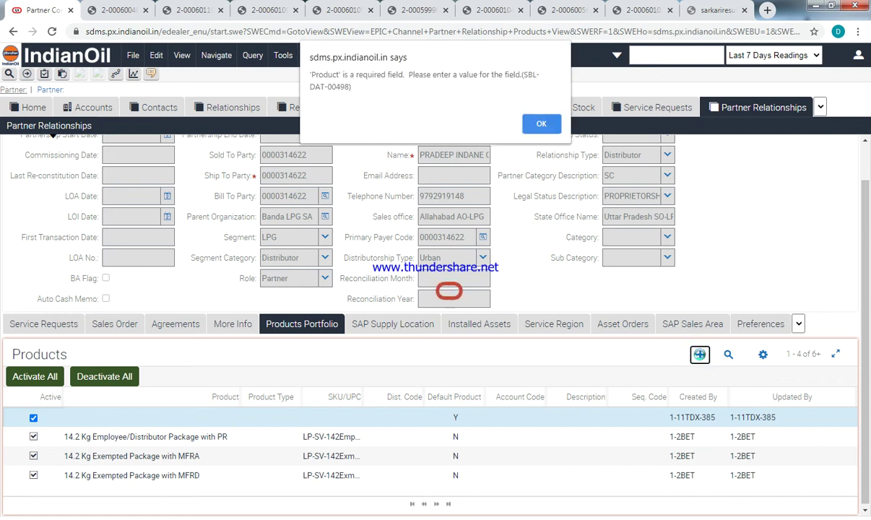
click(541, 124)
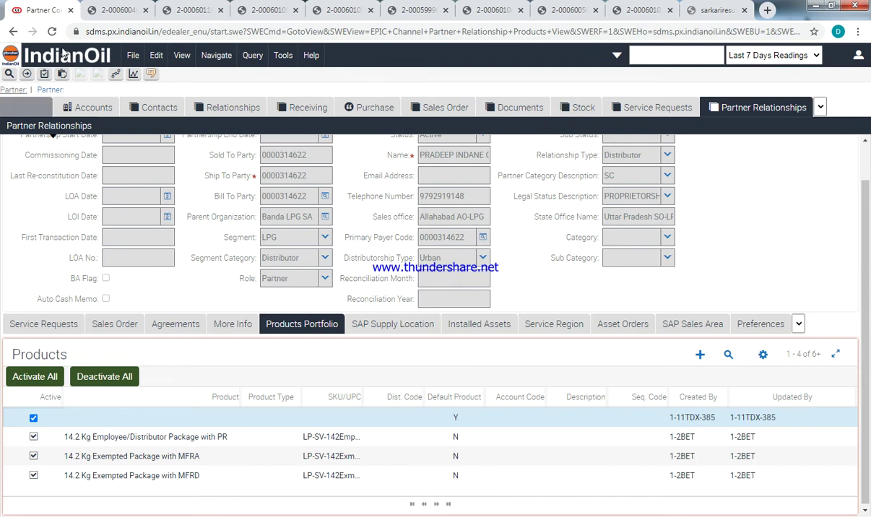
click(52, 32)
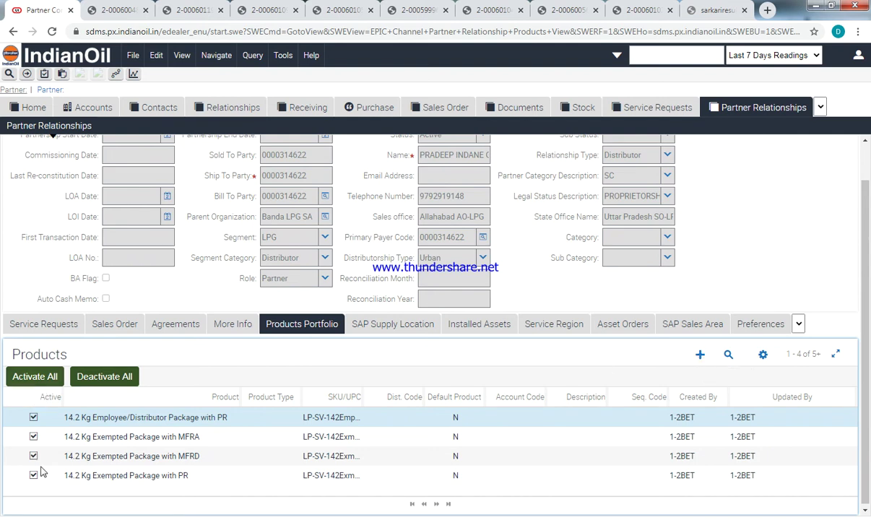
- Add a new product row to the partner's Products Portfolio and open the product picker for it
click(700, 356)
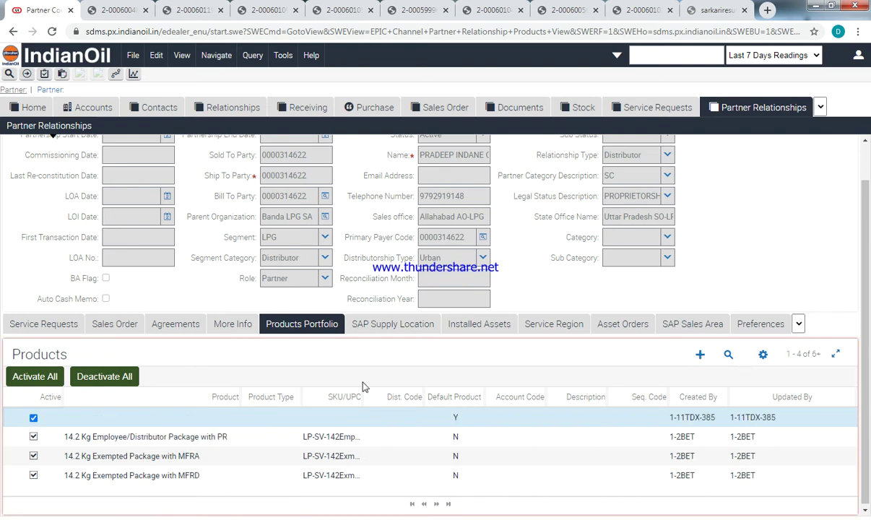
click(120, 418)
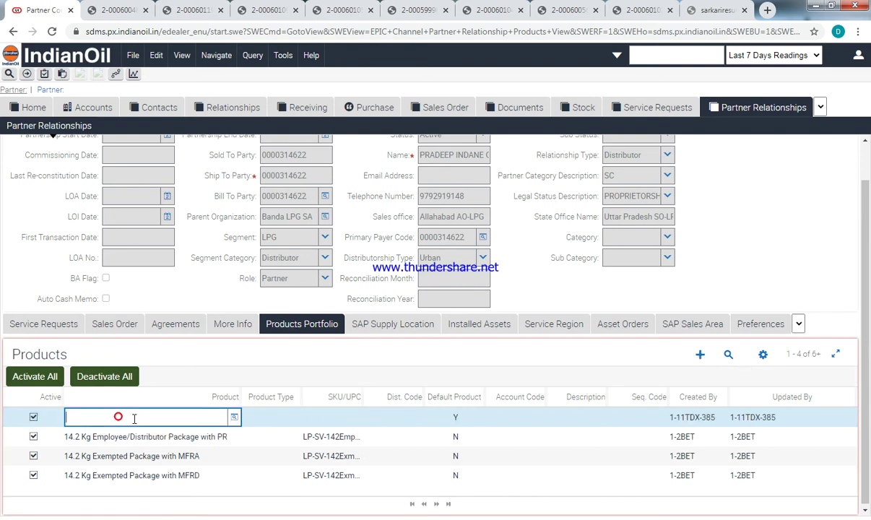
click(232, 416)
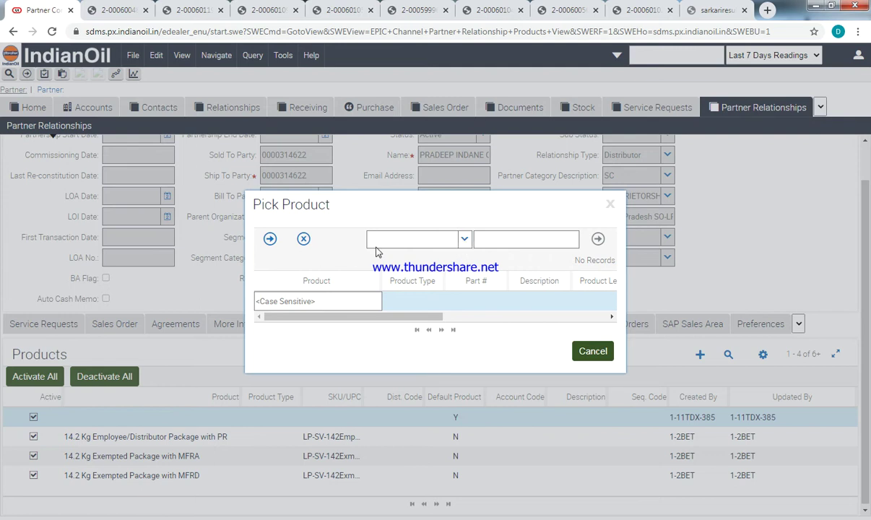
click(408, 239)
click(611, 206)
click(498, 99)
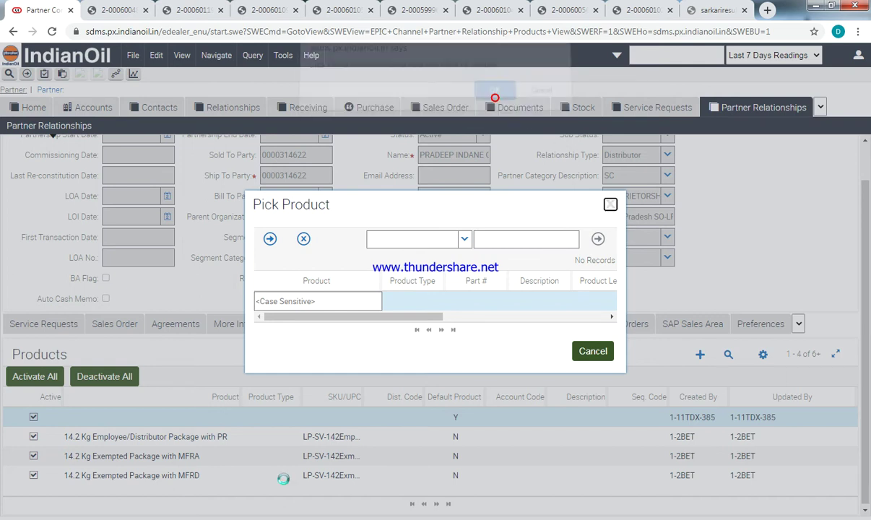
click(234, 417)
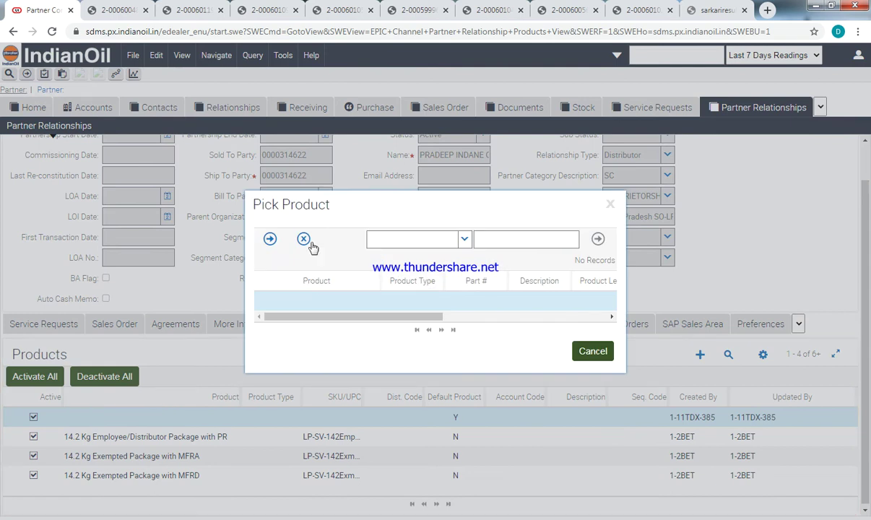
- Search the product picker by Product for SURAKSHA HOSE
click(431, 239)
click(420, 239)
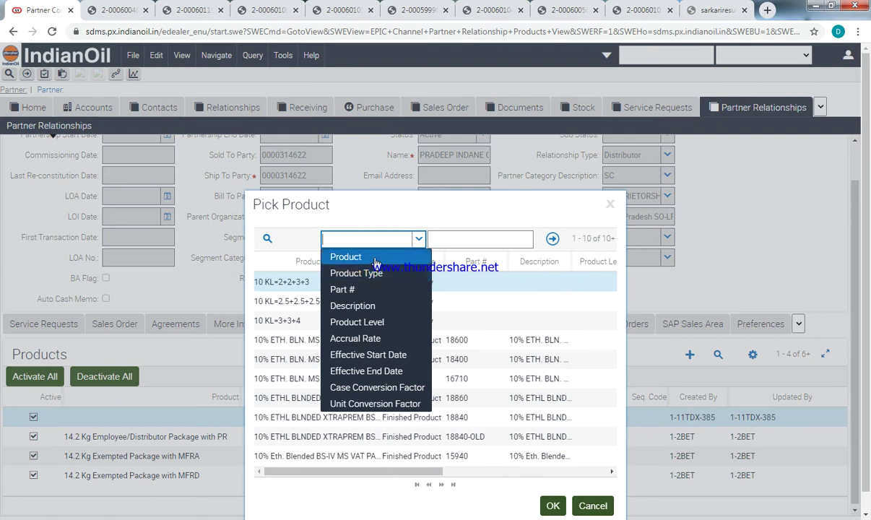
click(349, 257)
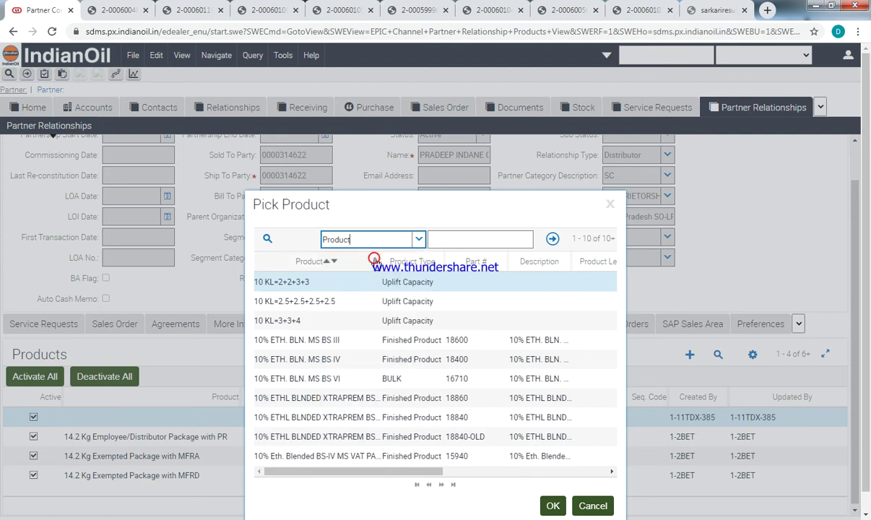
click(464, 238)
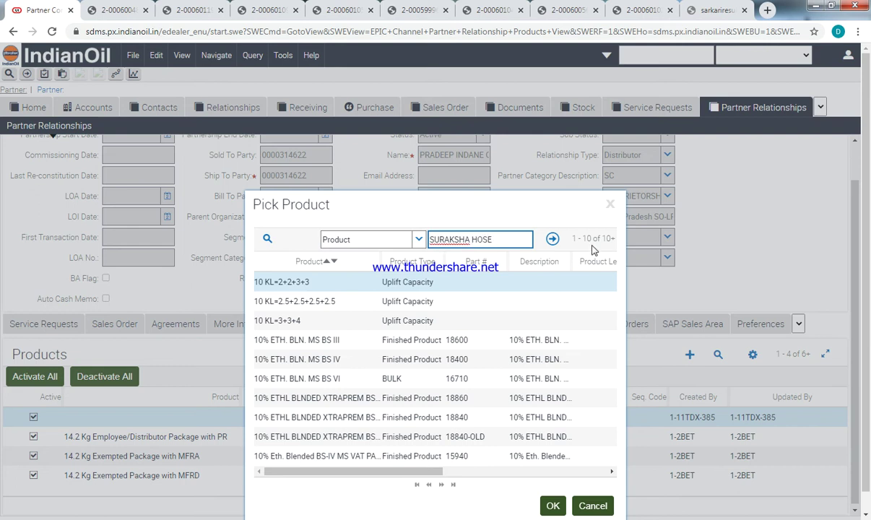
click(552, 239)
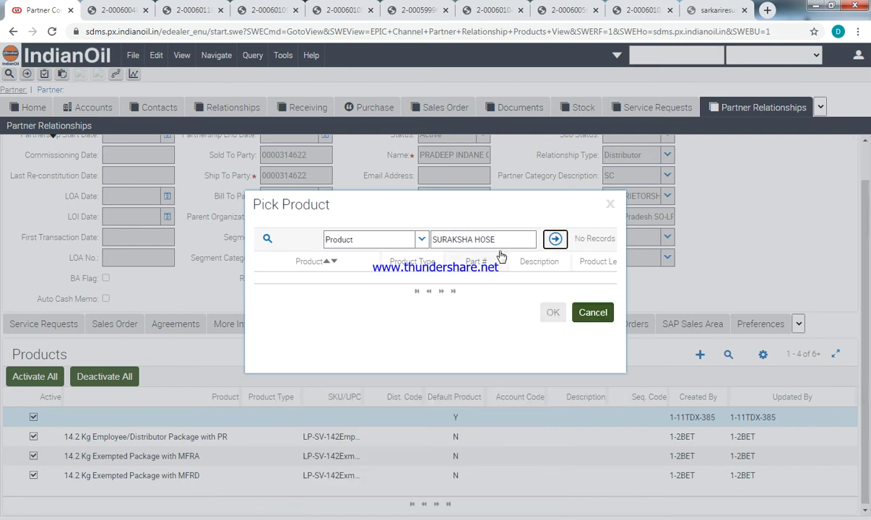
- Shorten the product search term to SURAKSHA and run the search again
double_click(509, 240)
key(BackSpace)
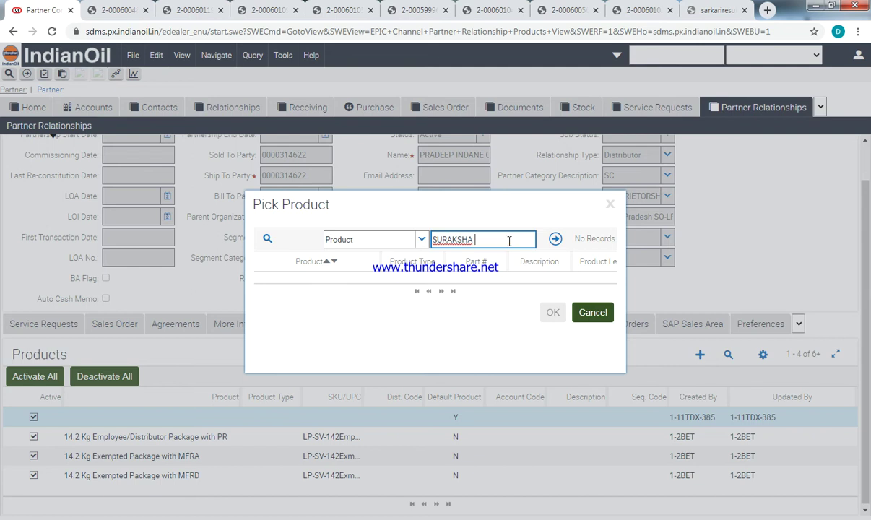
key(BackSpace)
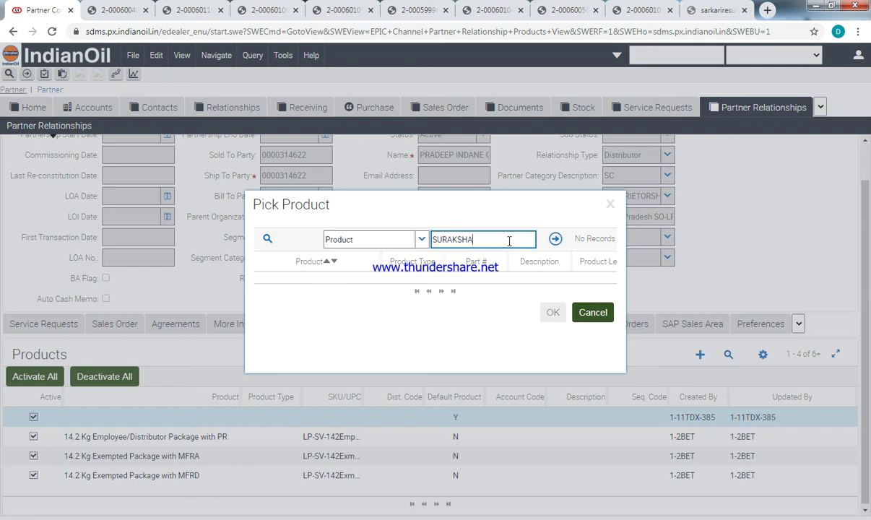
click(555, 238)
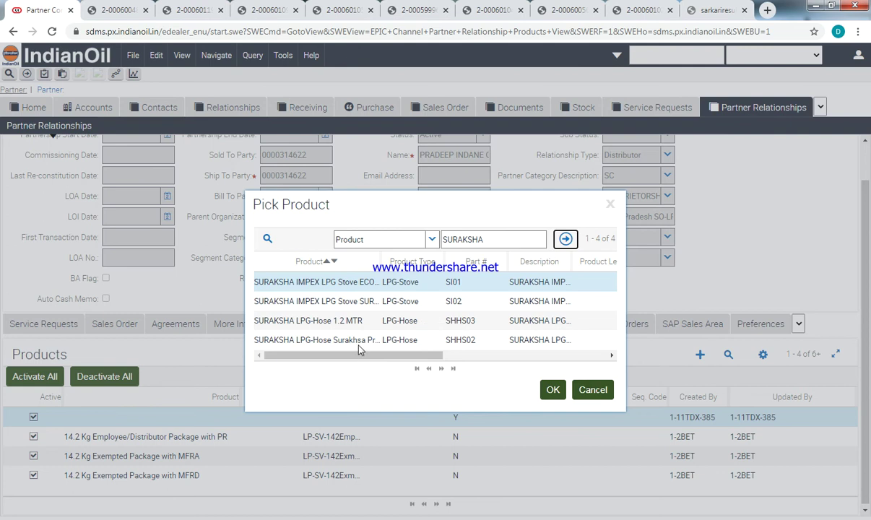
- Pick SURAKSHA LPG-Hose 1.2 MTR (SHHS03) as the product of the new portfolio row
click(346, 320)
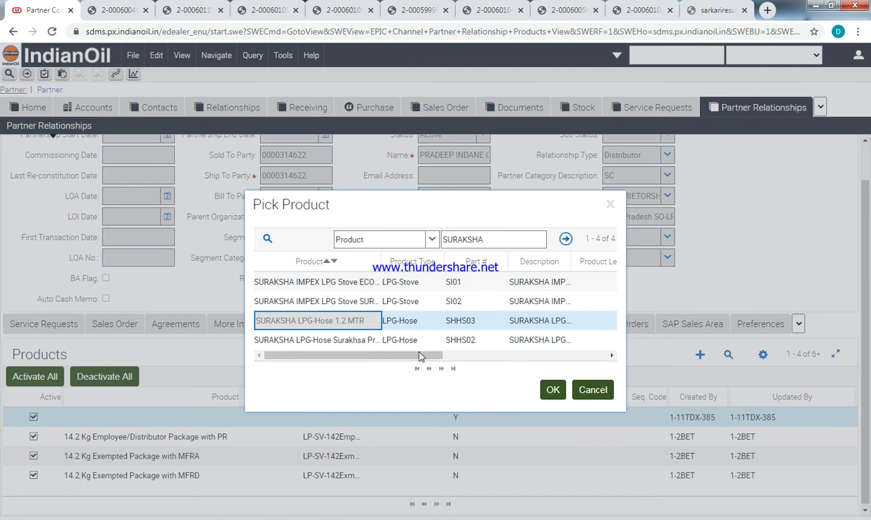
click(332, 336)
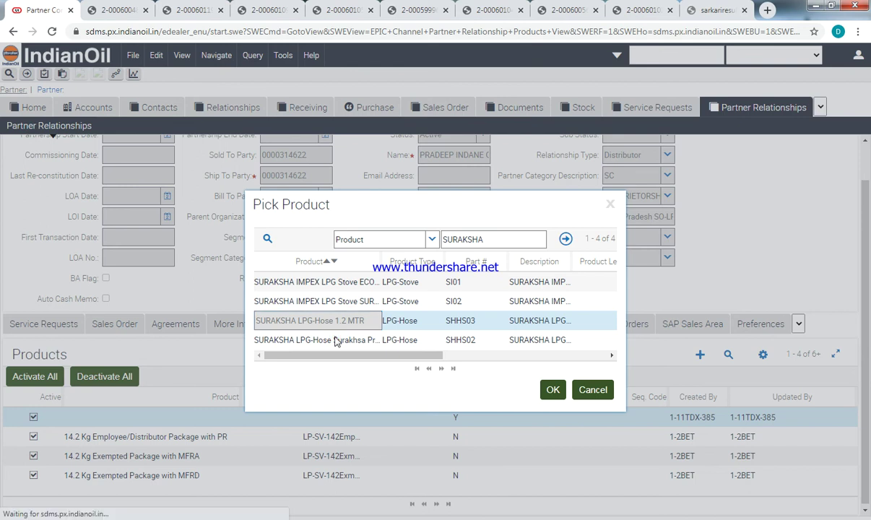
click(347, 321)
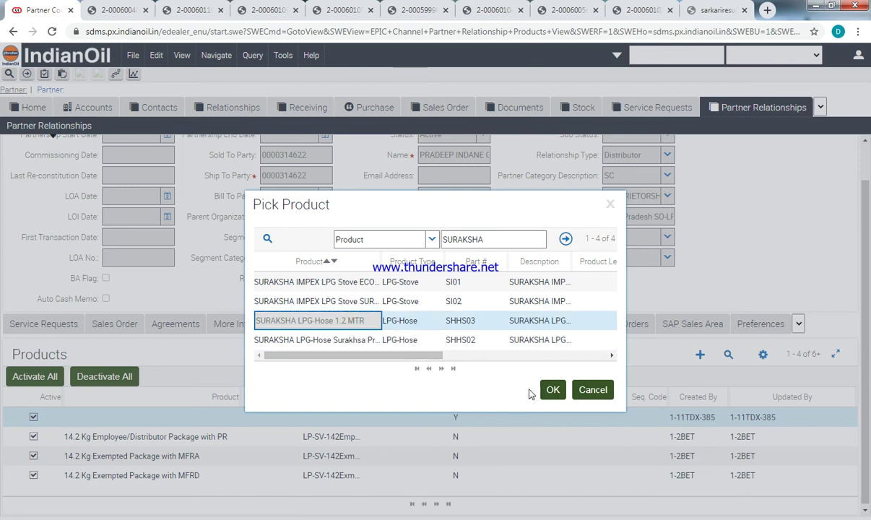
click(552, 391)
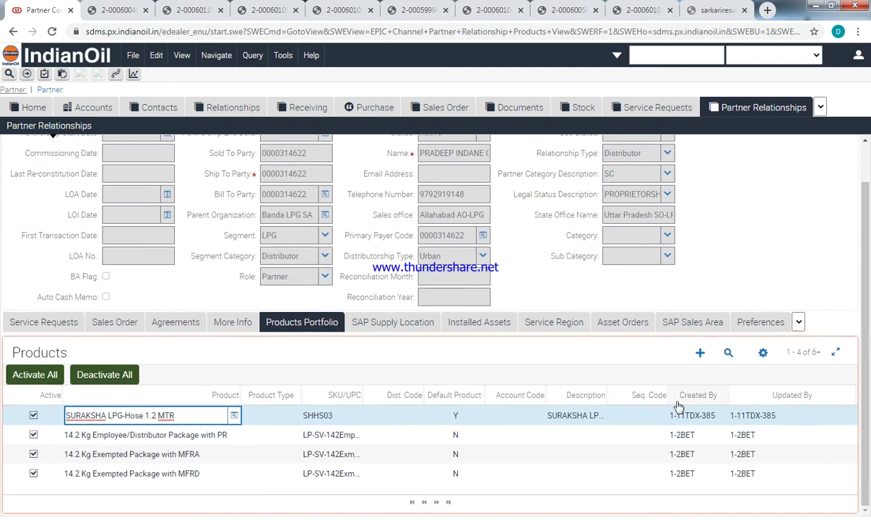
scroll(112, 409, up, 1)
scroll(112, 413, down, 1)
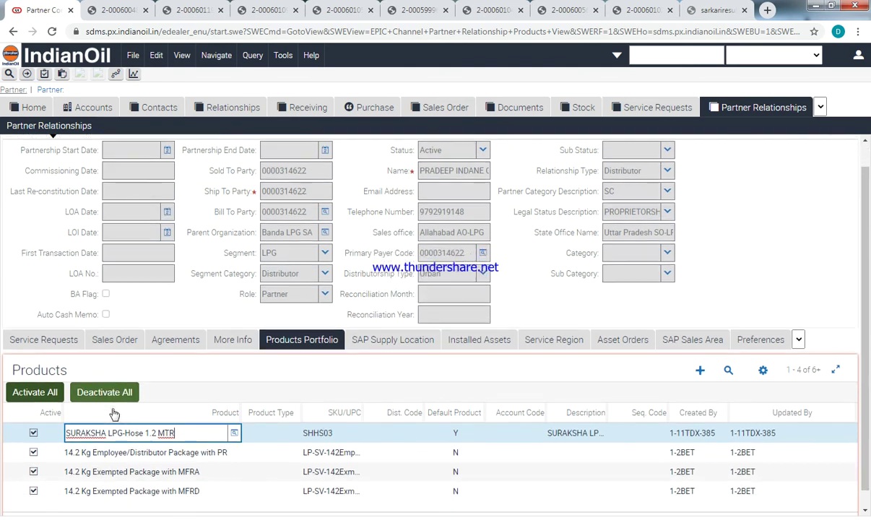
- Finish the SURAKSHA LPG-Hose 1.2 MTR portfolio row and activate all products in the Products Portfolio
click(196, 419)
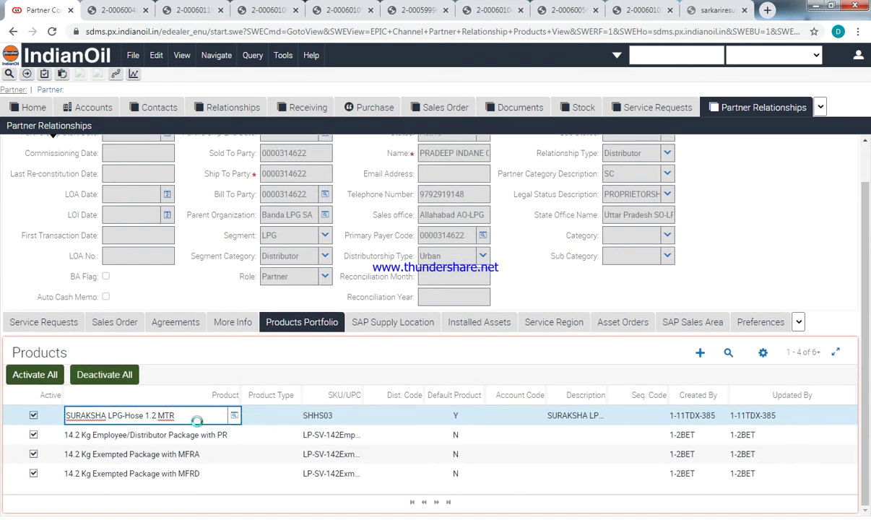
click(267, 416)
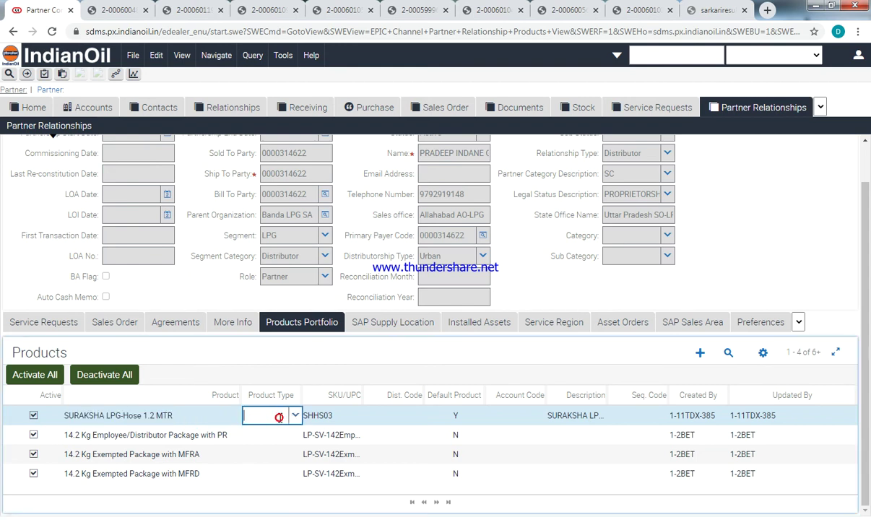
click(25, 372)
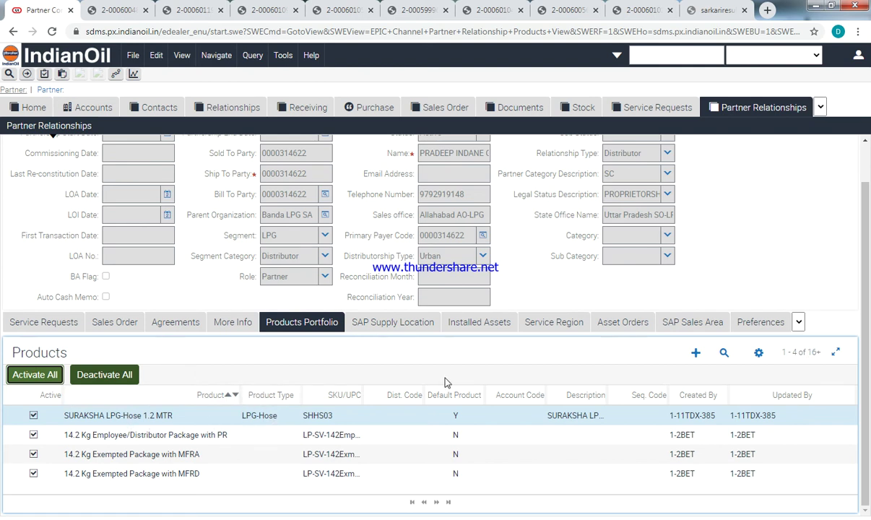
- Go to the purchase requisitions, switch the list to My Purchase Requisition and reload the page to restore the session
scroll(621, 323, up, 1)
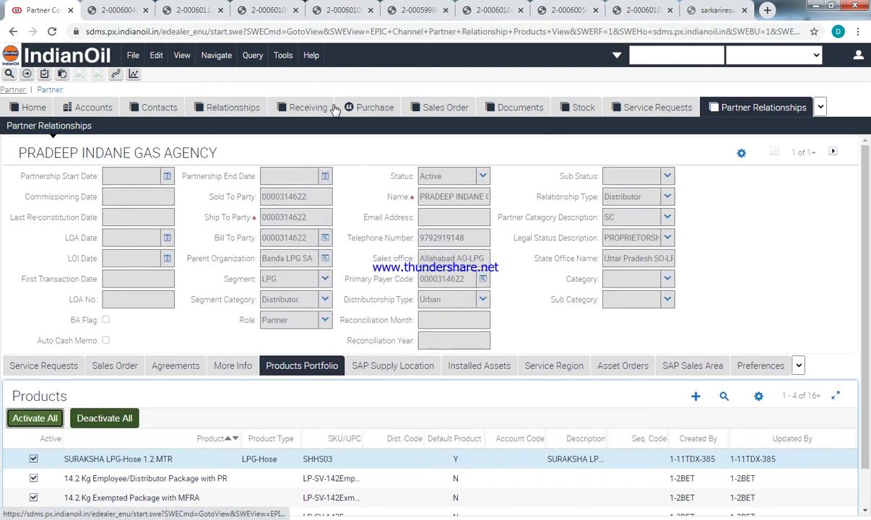
click(363, 106)
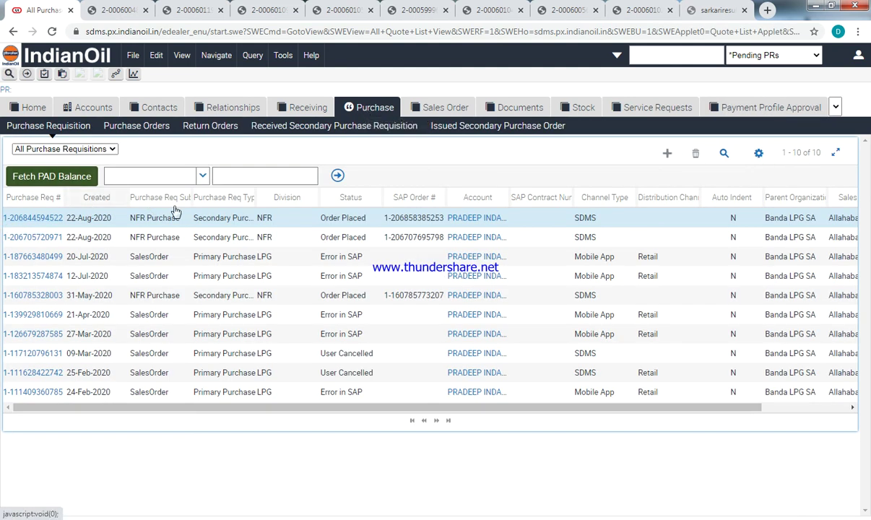
click(108, 148)
click(71, 169)
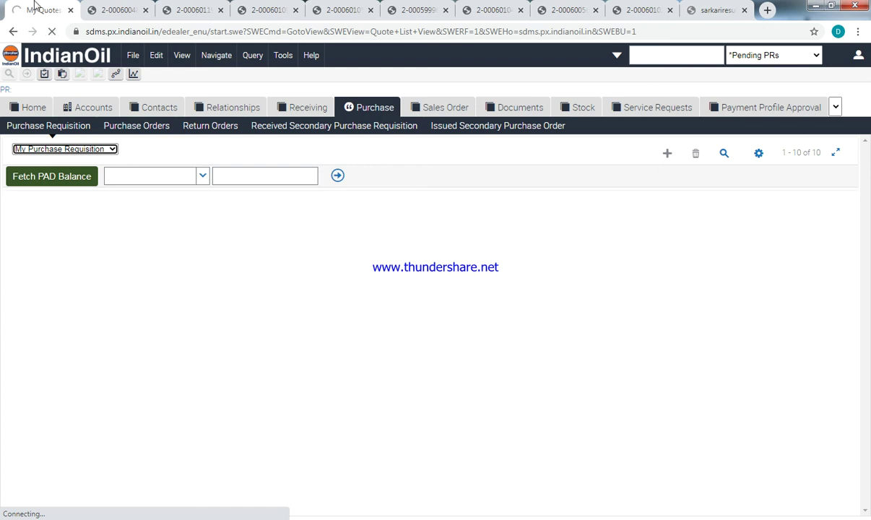
click(116, 8)
click(29, 9)
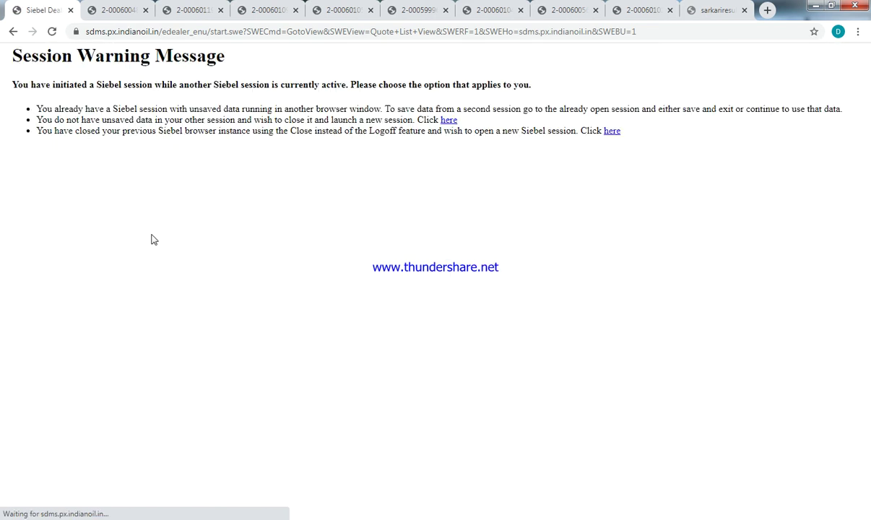
click(55, 32)
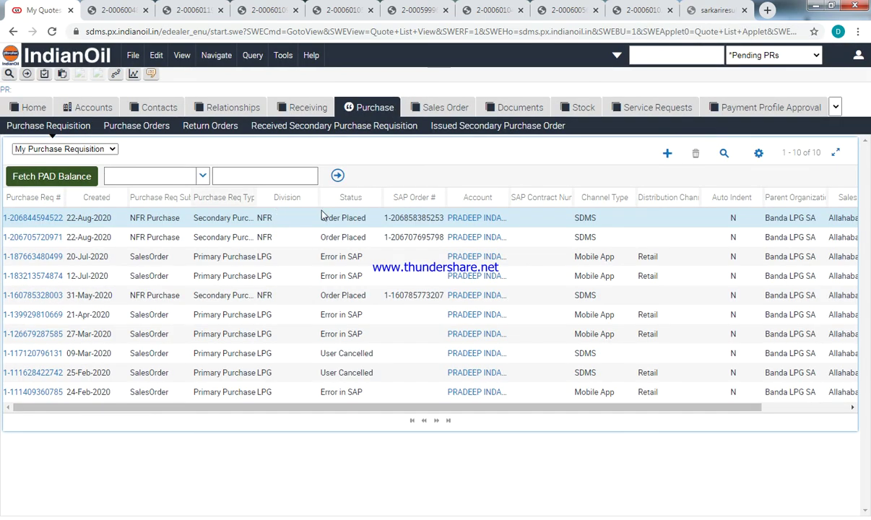
- Create a purchase requisition with sub type NFR Purchase and type Secondary Purchase, and open its line item details
click(667, 153)
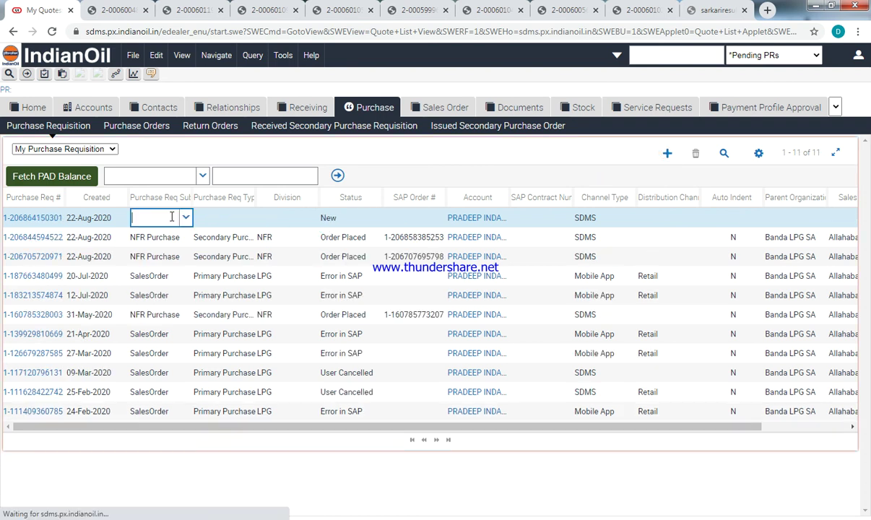
click(189, 218)
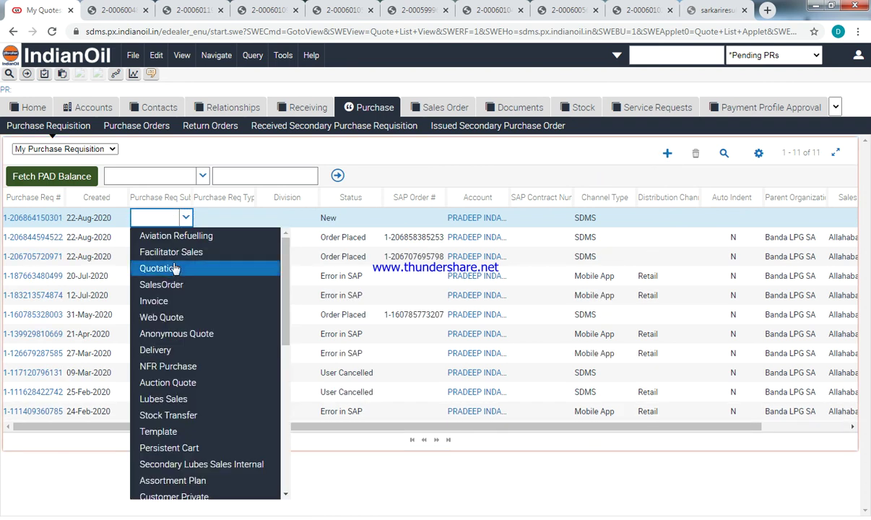
click(230, 217)
click(248, 218)
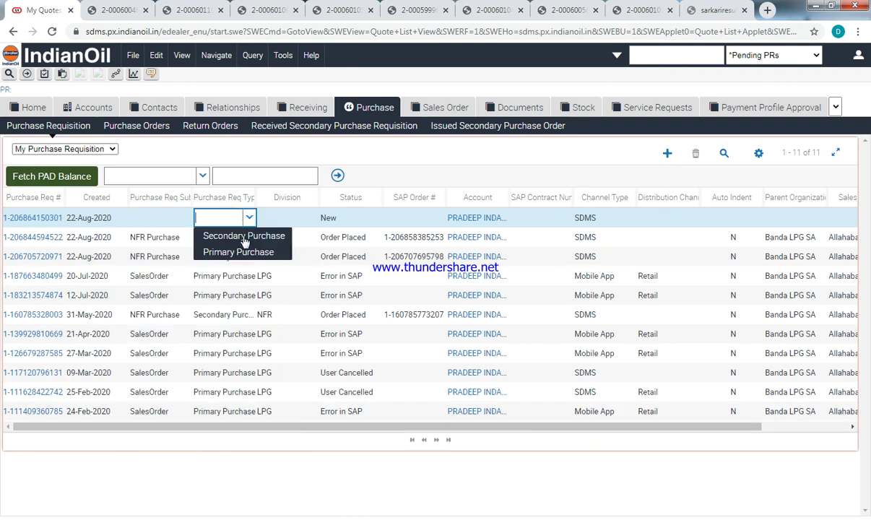
click(238, 236)
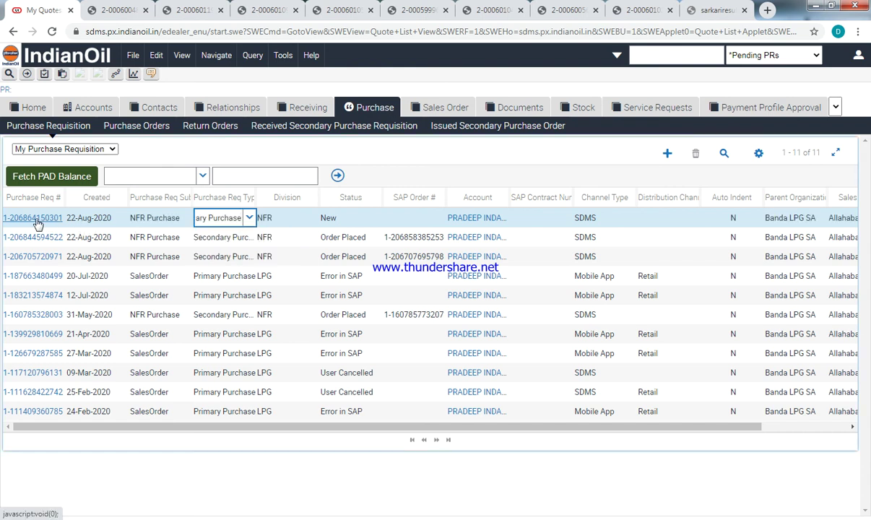
click(33, 218)
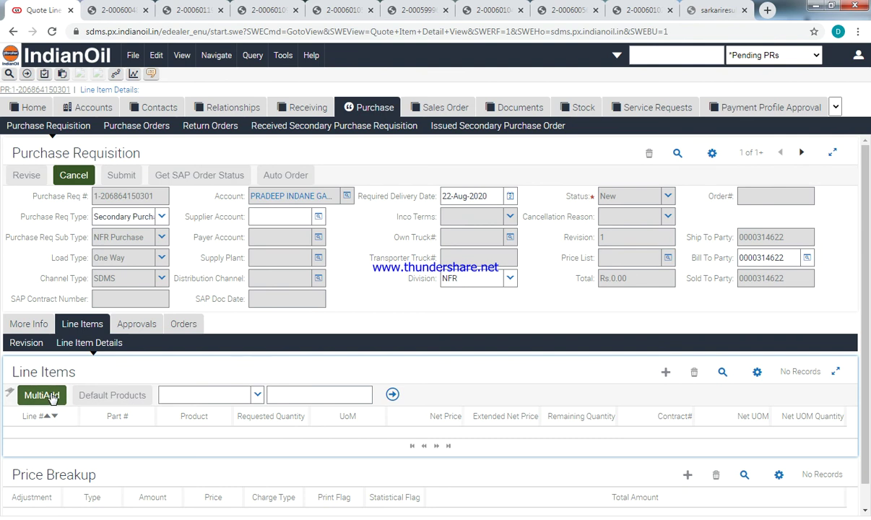
click(42, 396)
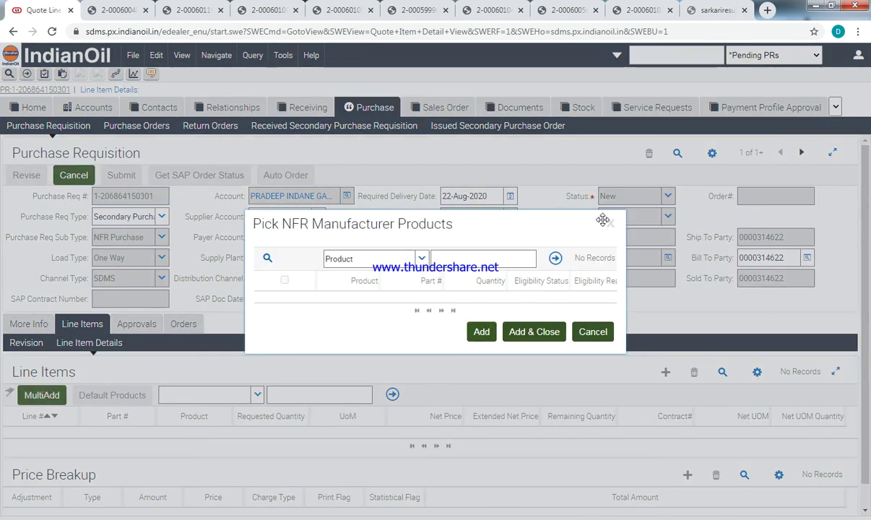
click(609, 222)
click(493, 99)
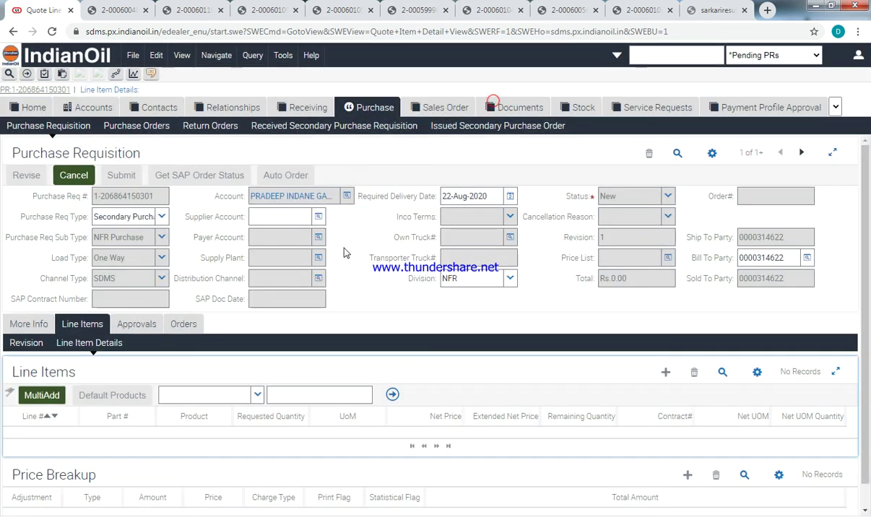
- Set the requisition's supplier account to the distributor whose name starts with DEFAULT STOCKI
click(318, 217)
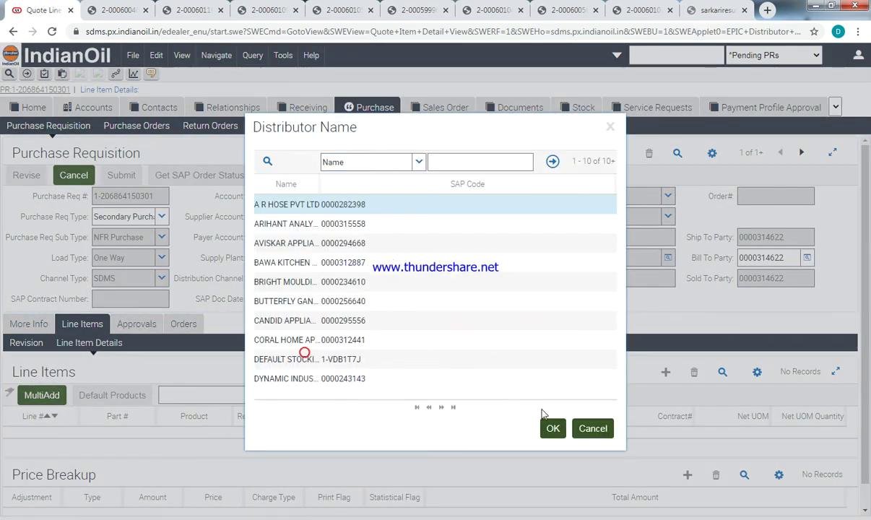
click(552, 428)
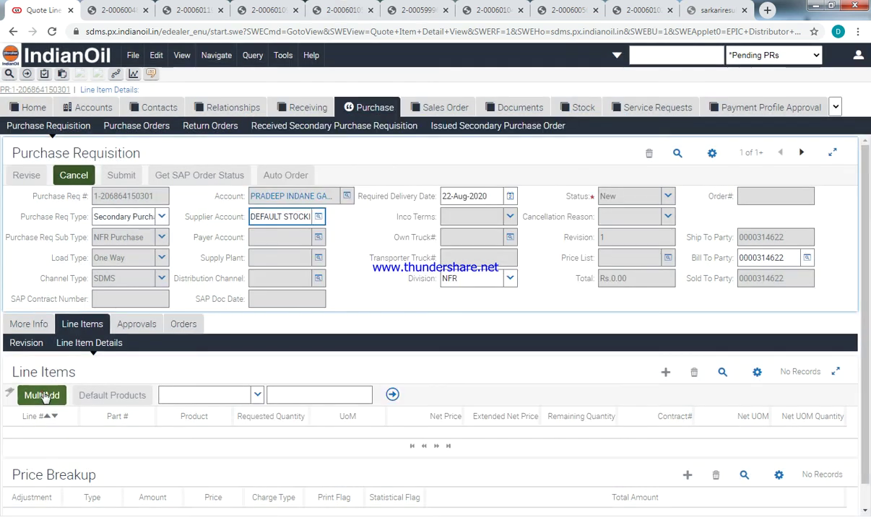
- Check the products available for the requisition's line items, select SURAKSHA LPG-Hose 1.2 MTR (SHHS03) and close the list without adding it
click(42, 396)
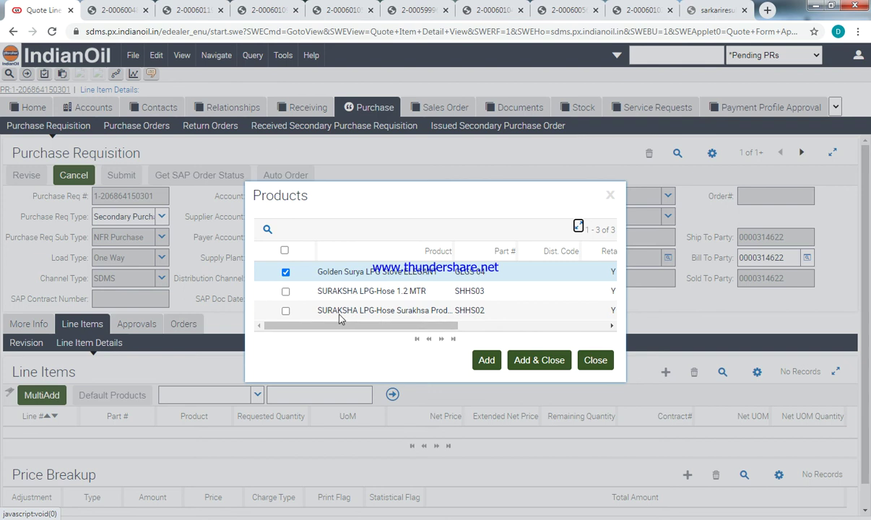
click(339, 315)
click(325, 289)
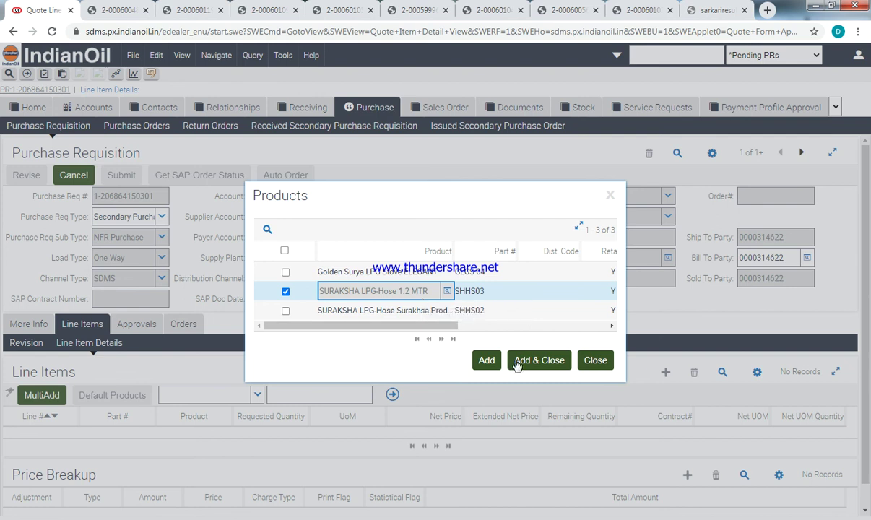
click(591, 358)
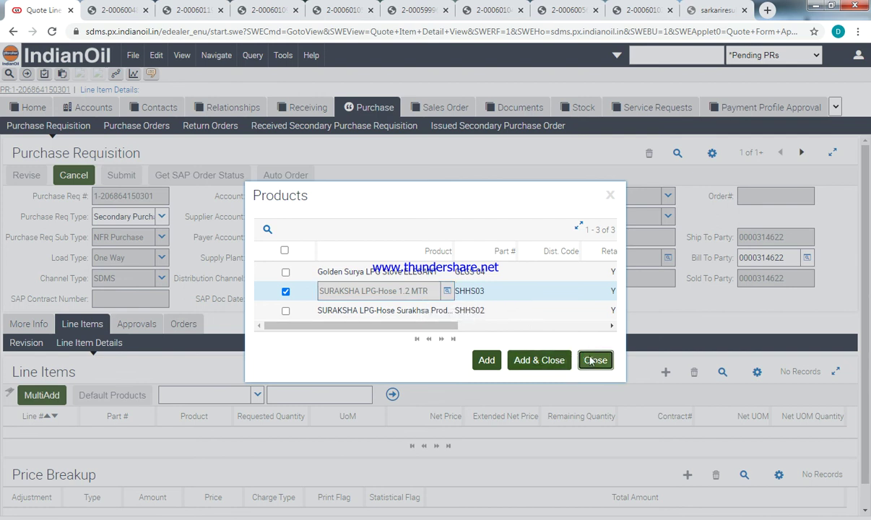